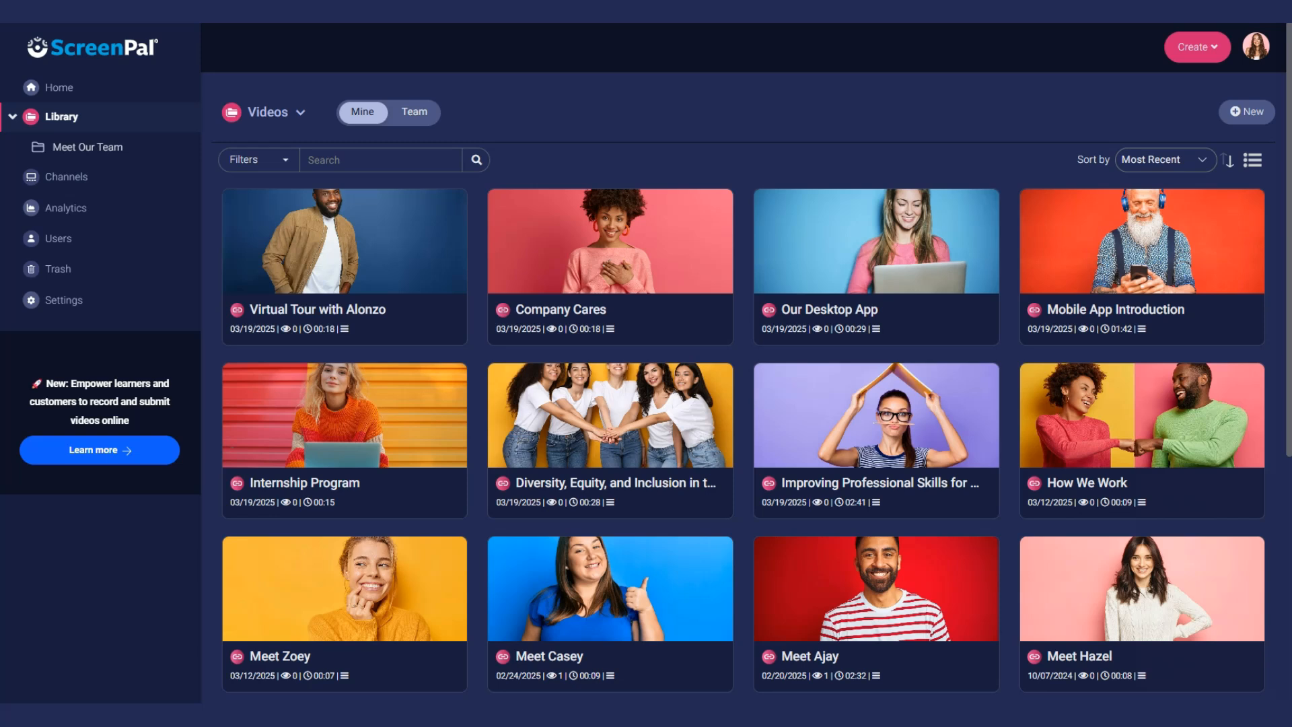
- Change the Company Cares video's visibility from Unlisted to Team User and save
mouse_move(611, 259)
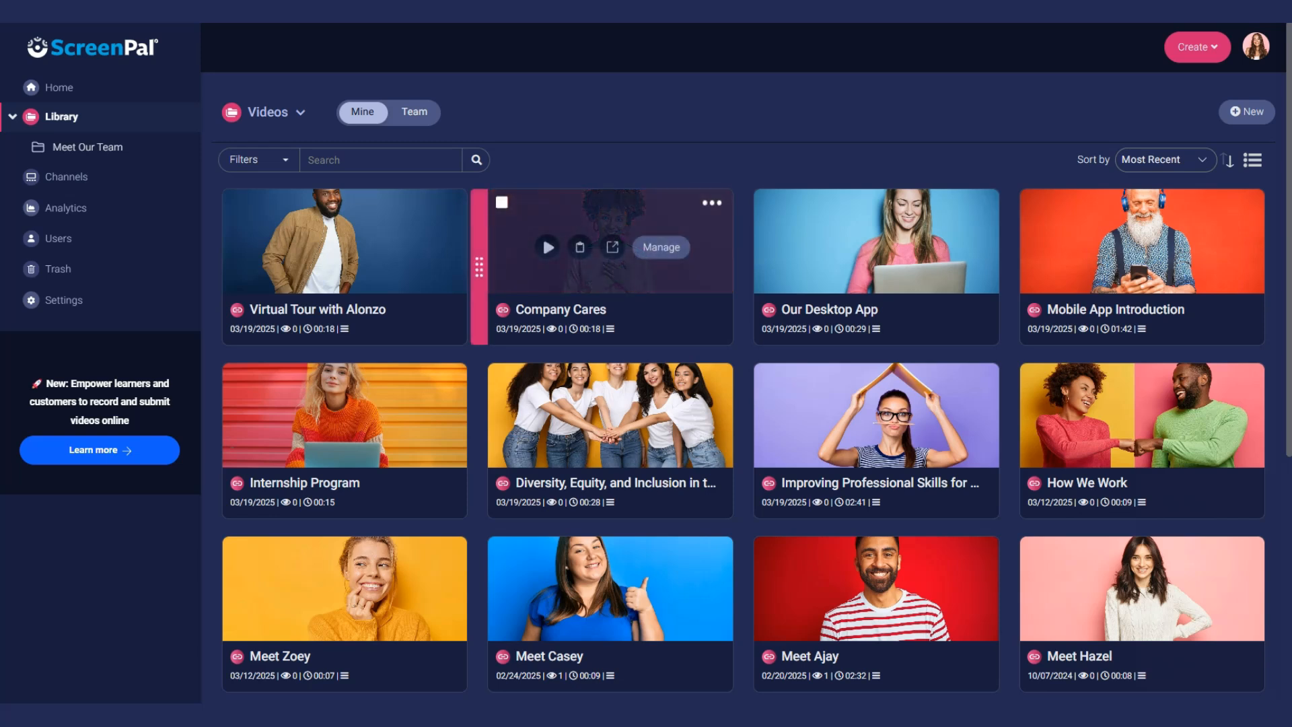
left_click(661, 247)
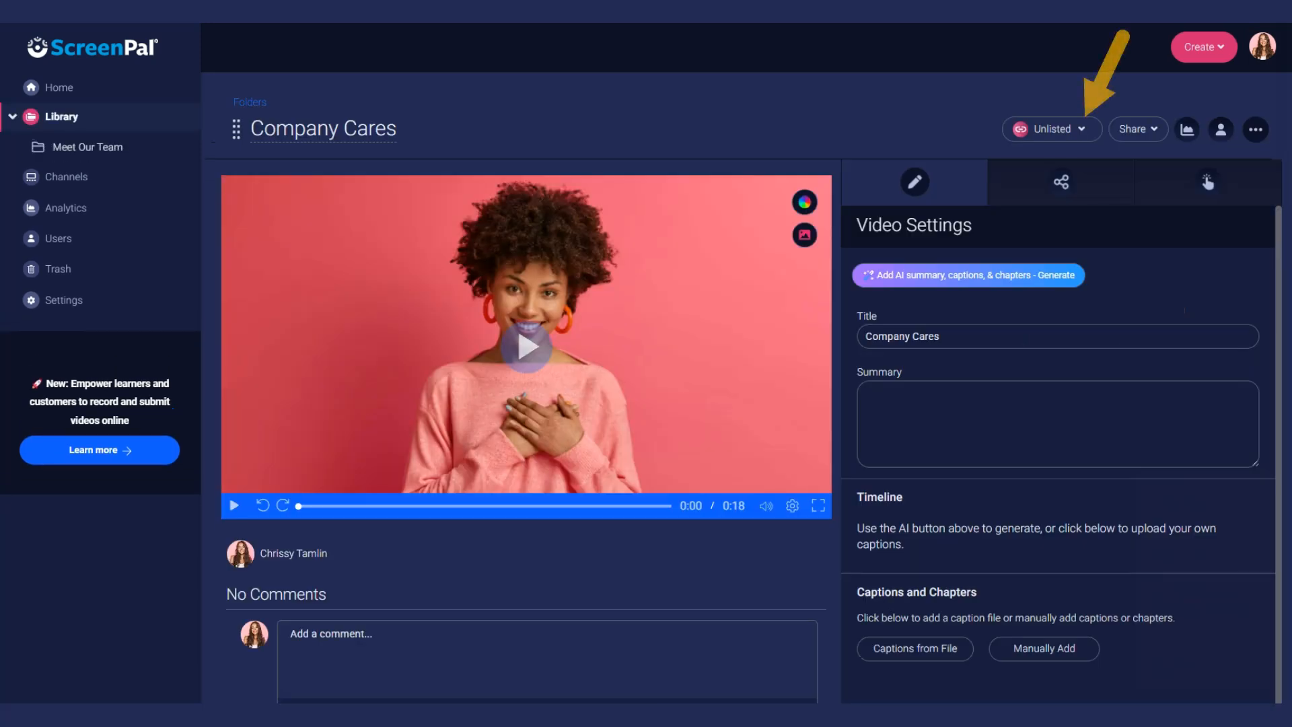
left_click(1076, 129)
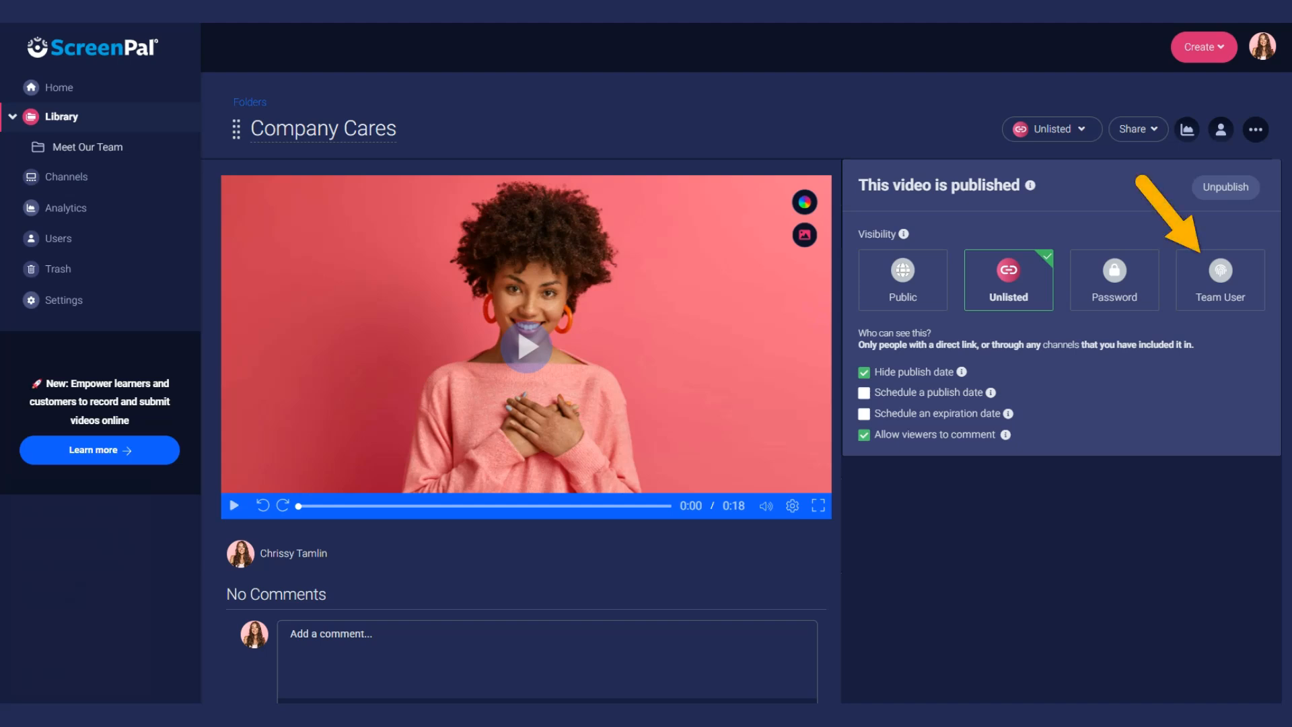
left_click(1259, 296)
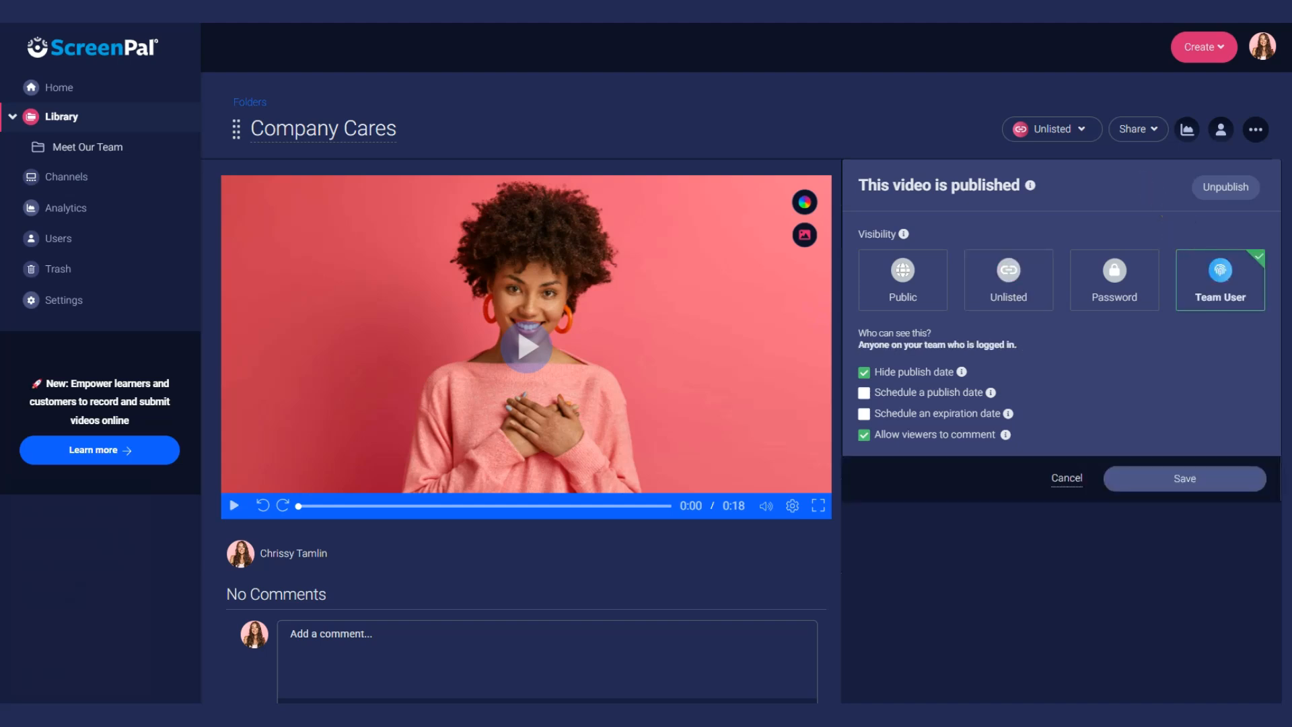
left_click(1205, 483)
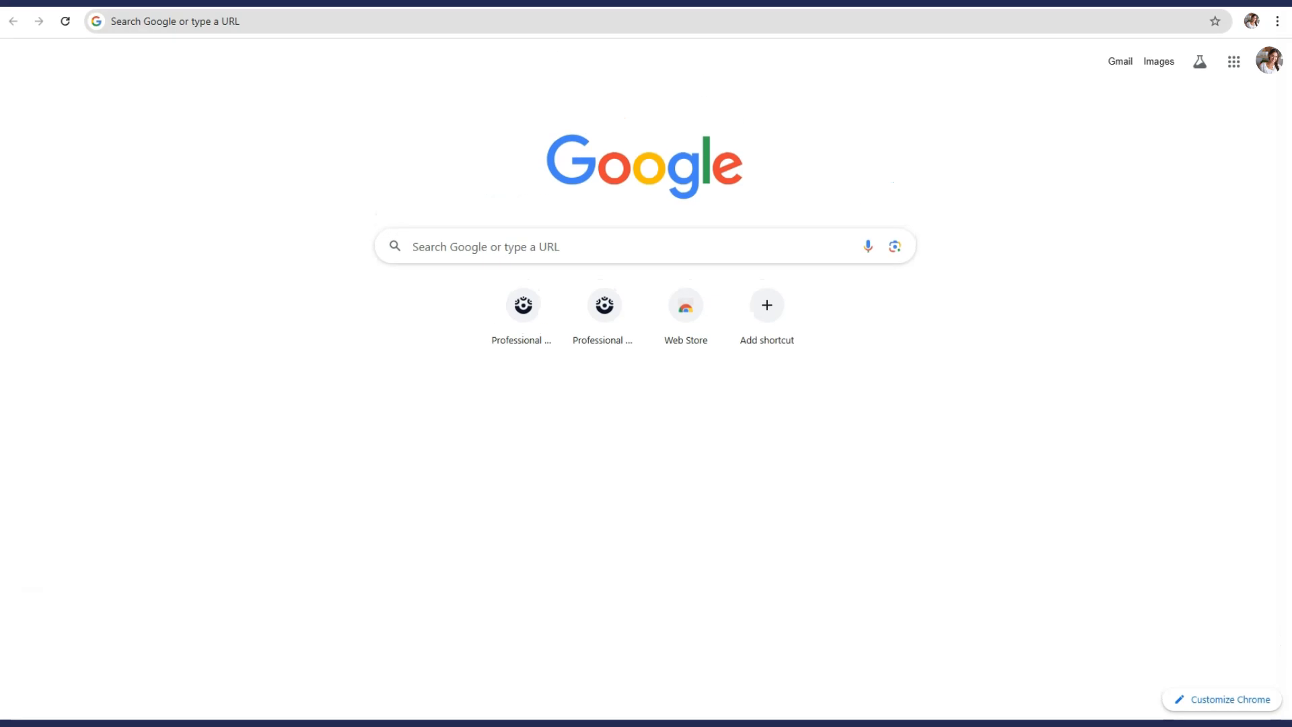
- Paste the video's watch link into the address bar and load it
type("https://go.screenpal.com/watch/cTeqoEniXNY")
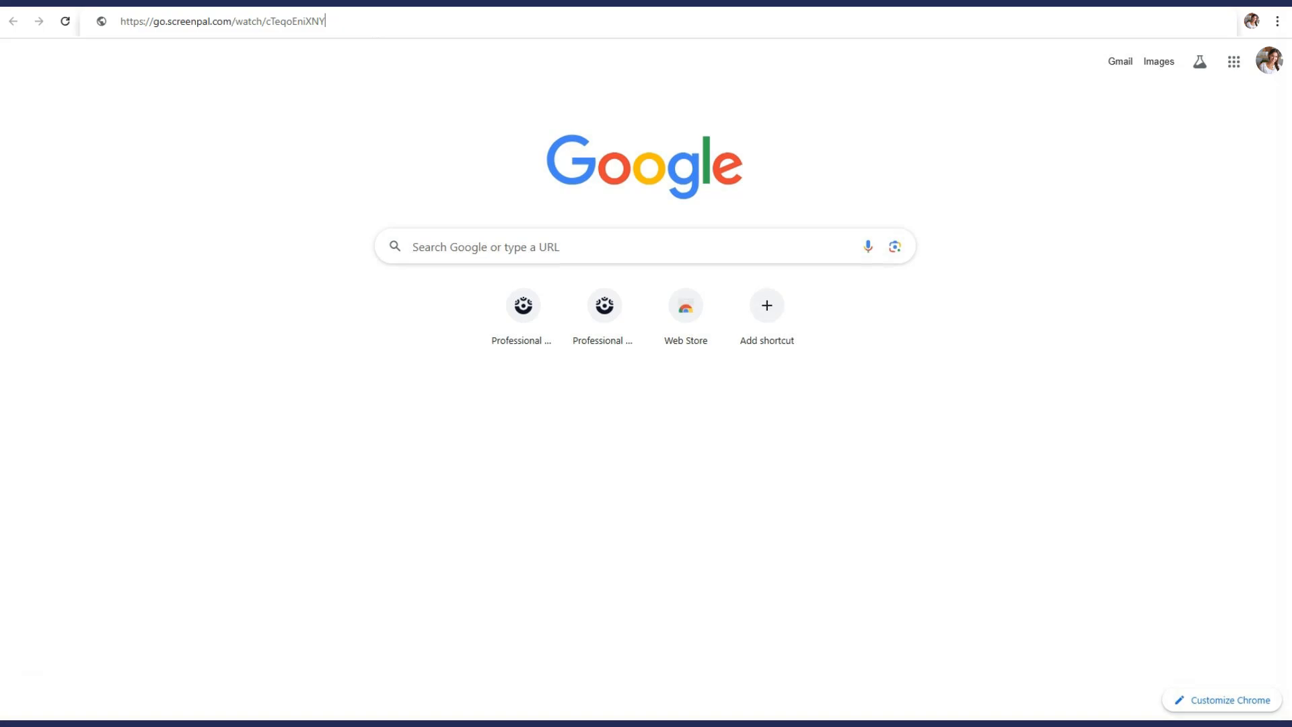
key("Return")
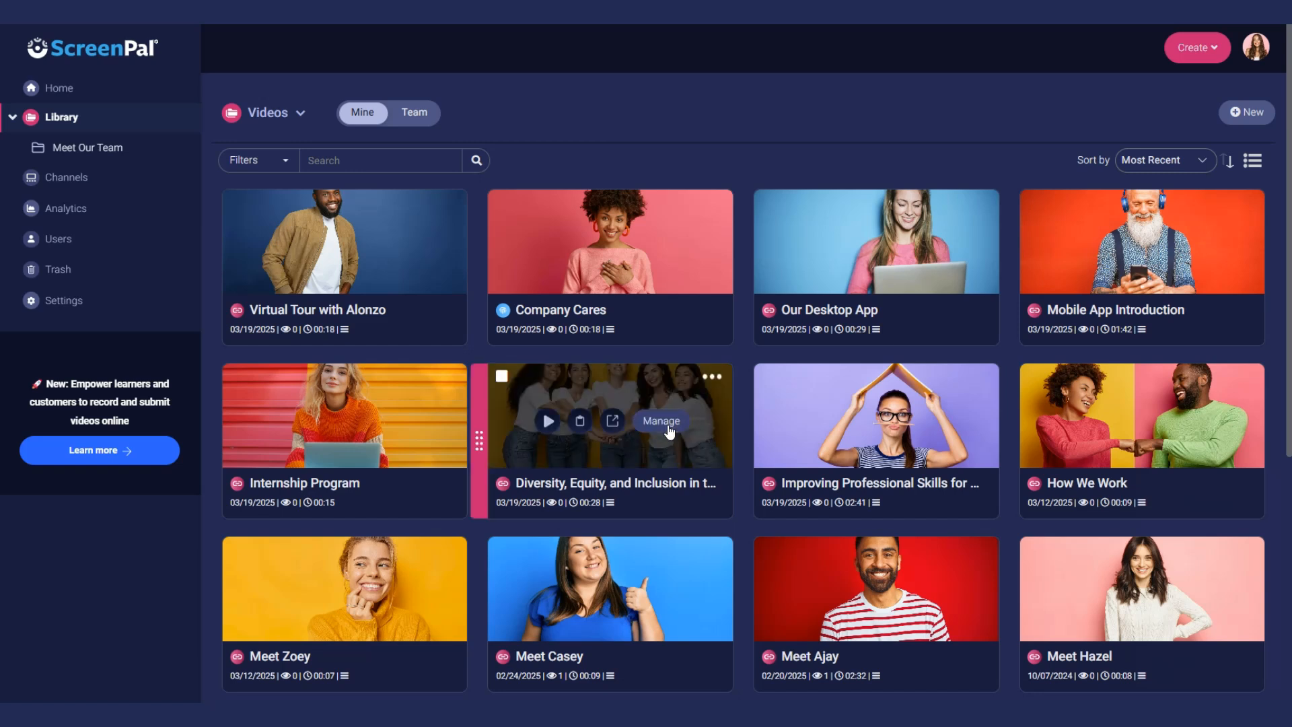
- Add the Marketing group to the Diversity, Equity, and Inclusion video's shared users
left_click(656, 380)
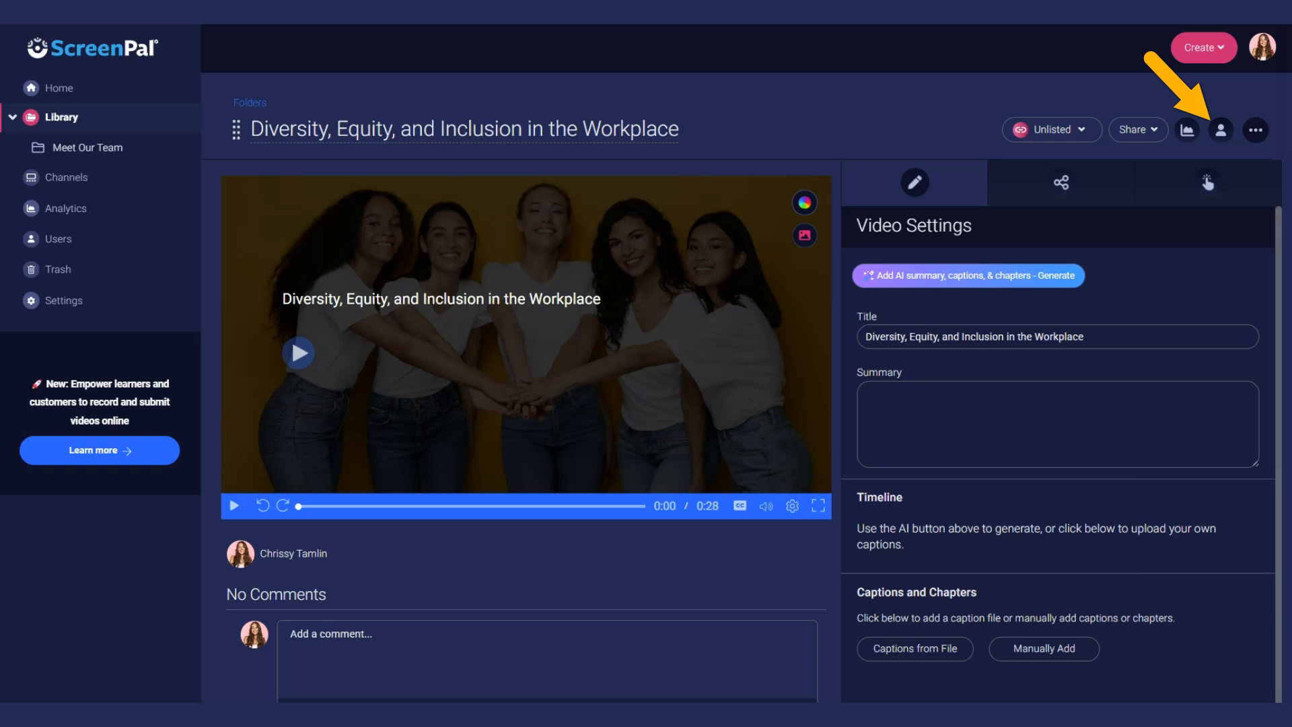
left_click(1221, 132)
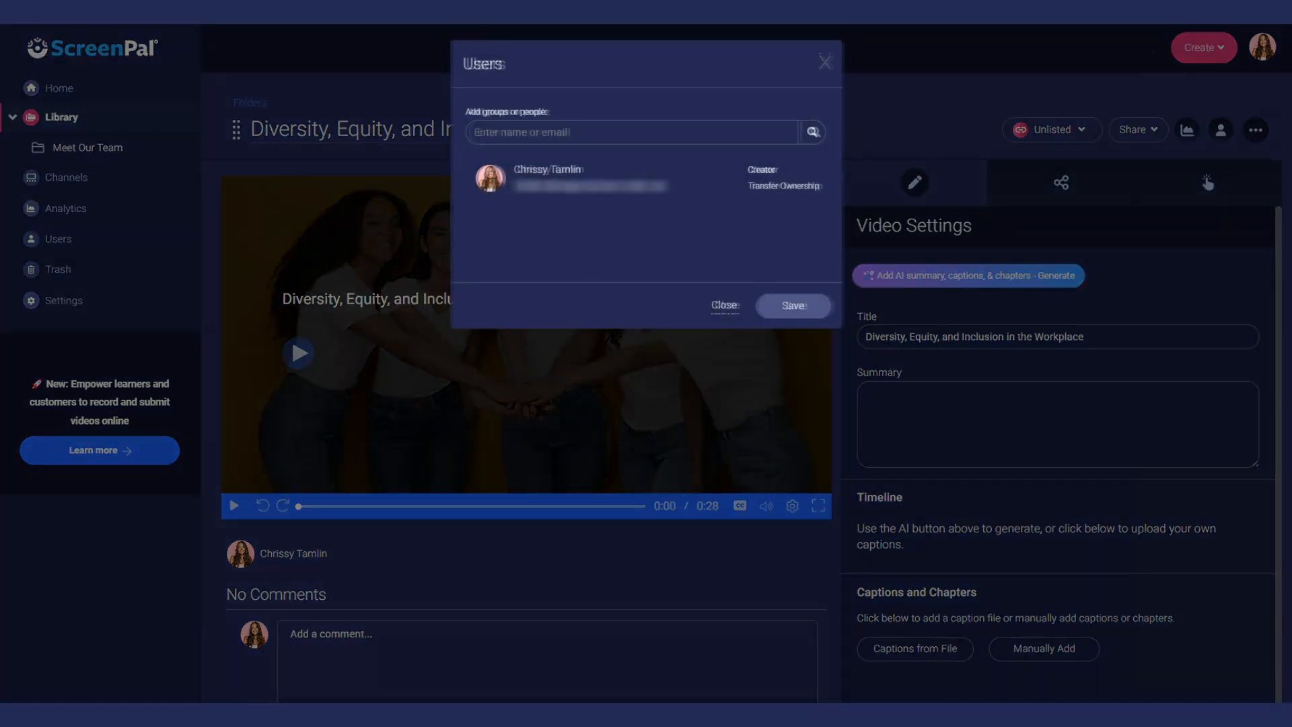
left_click(634, 133)
type("Marketing")
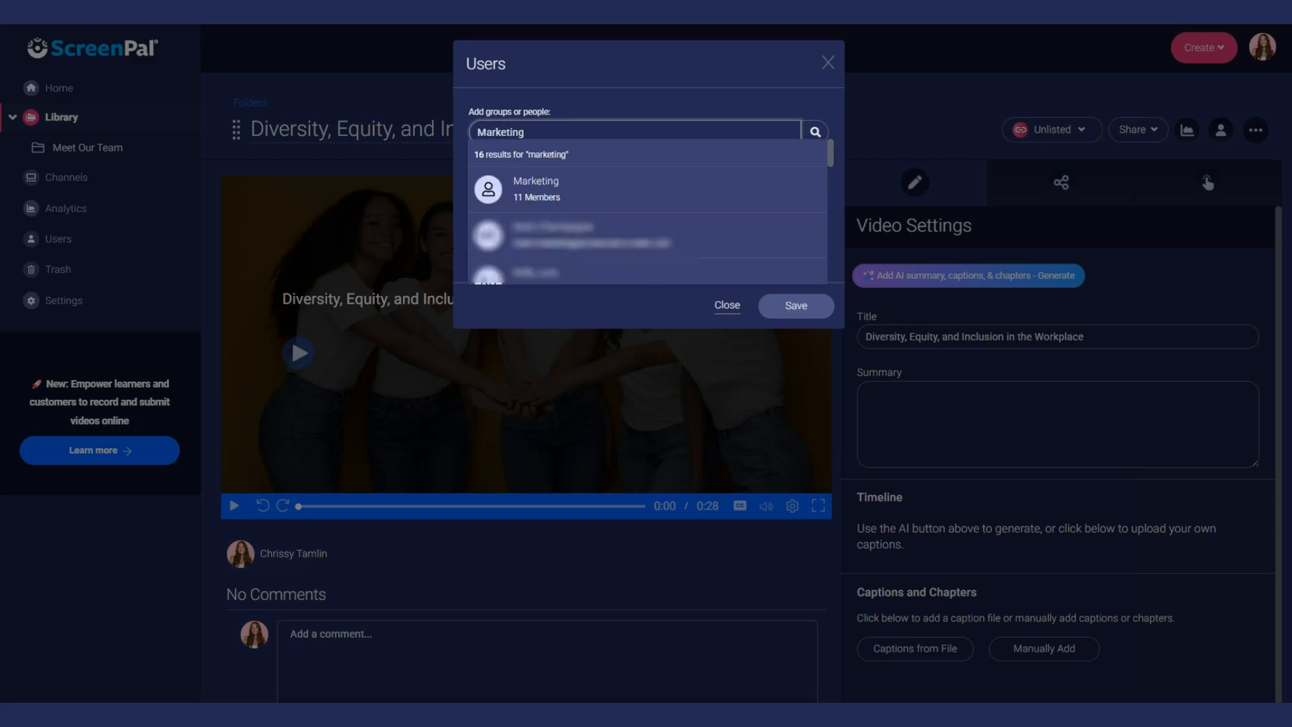
left_click(647, 189)
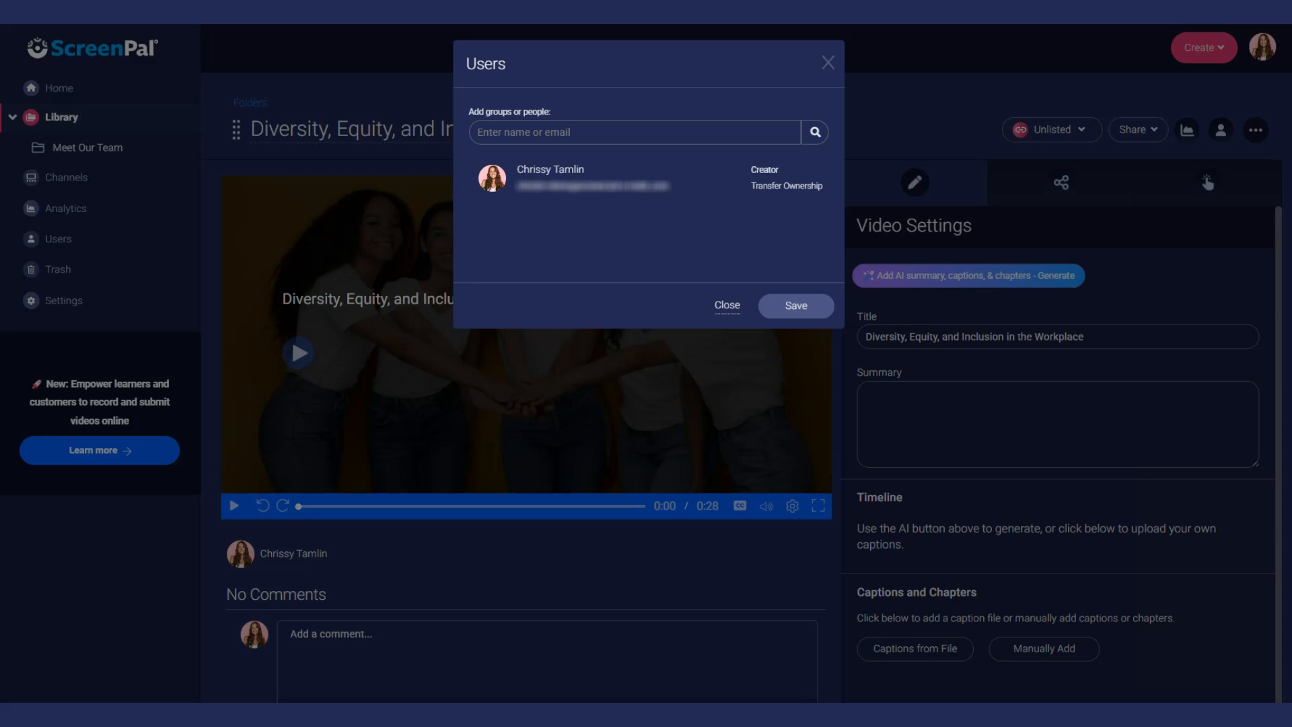
- Add a team member found by name search and save the sharing changes
left_click(635, 133)
type("Cameron")
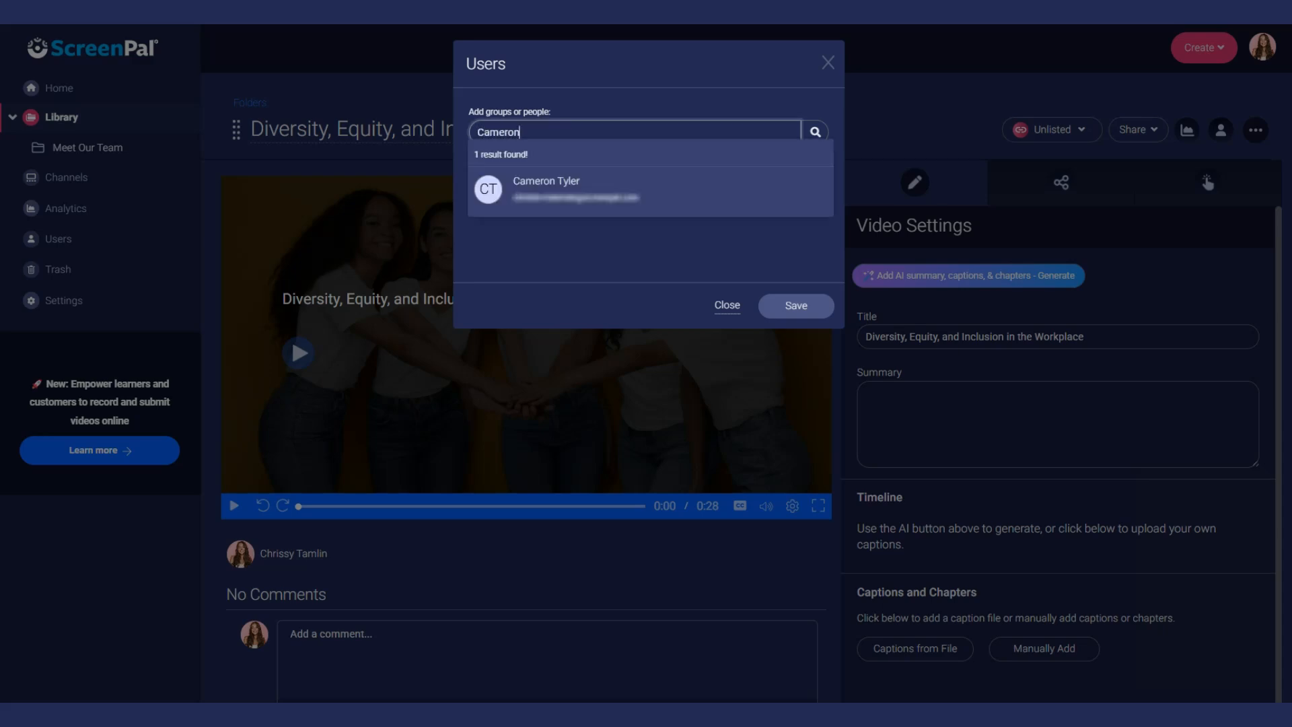
left_click(684, 191)
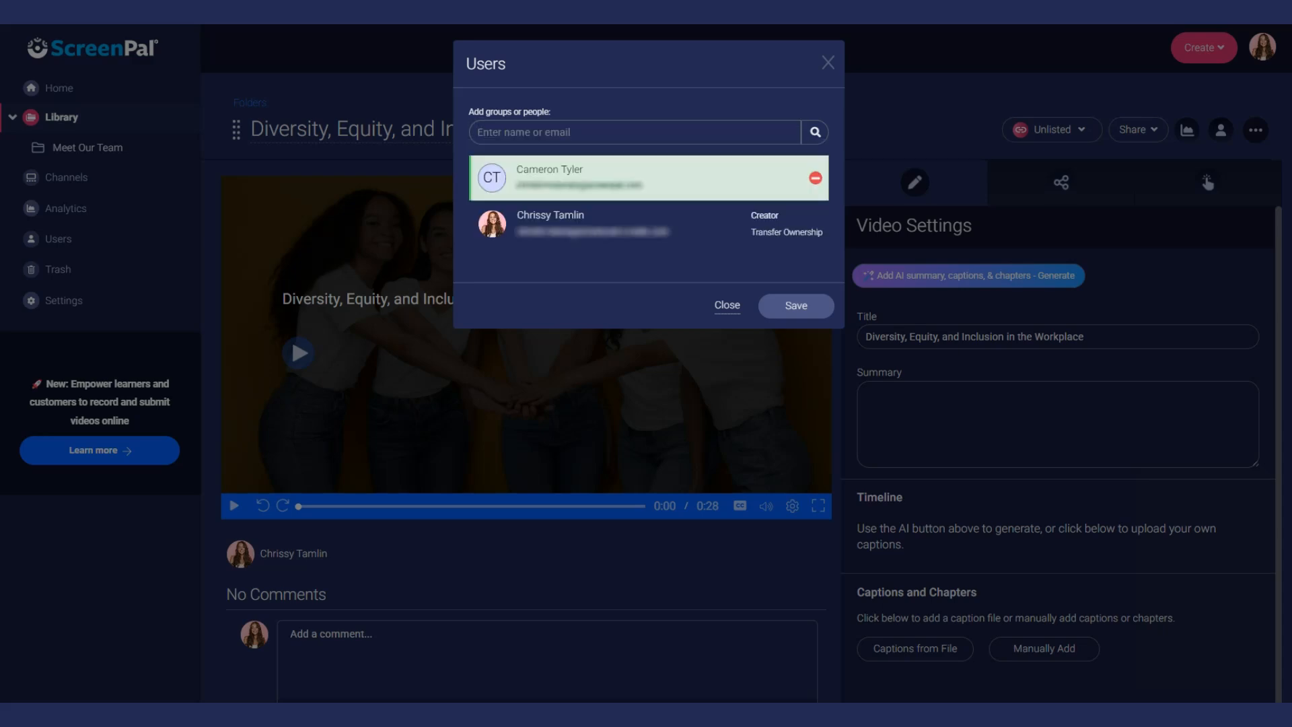
left_click(801, 311)
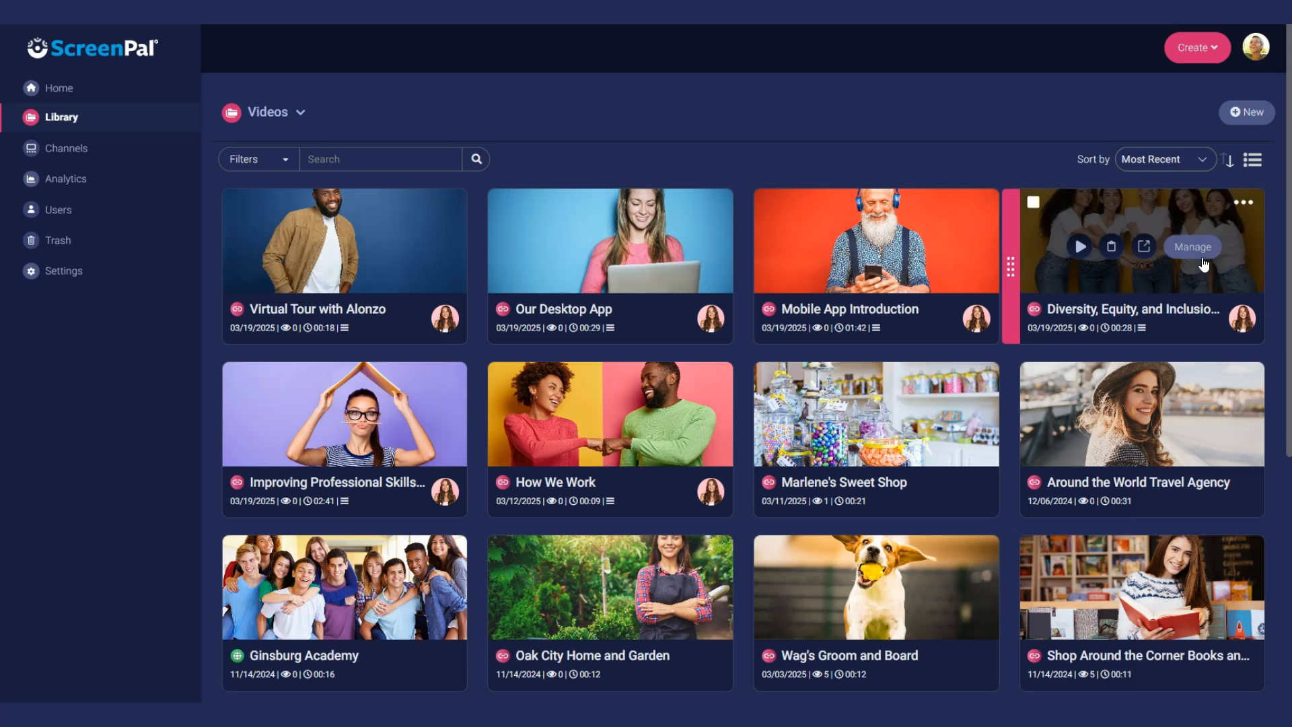
- Open the shared Diversity video's management page and review who it's shared with
left_click(1202, 259)
left_click(1220, 129)
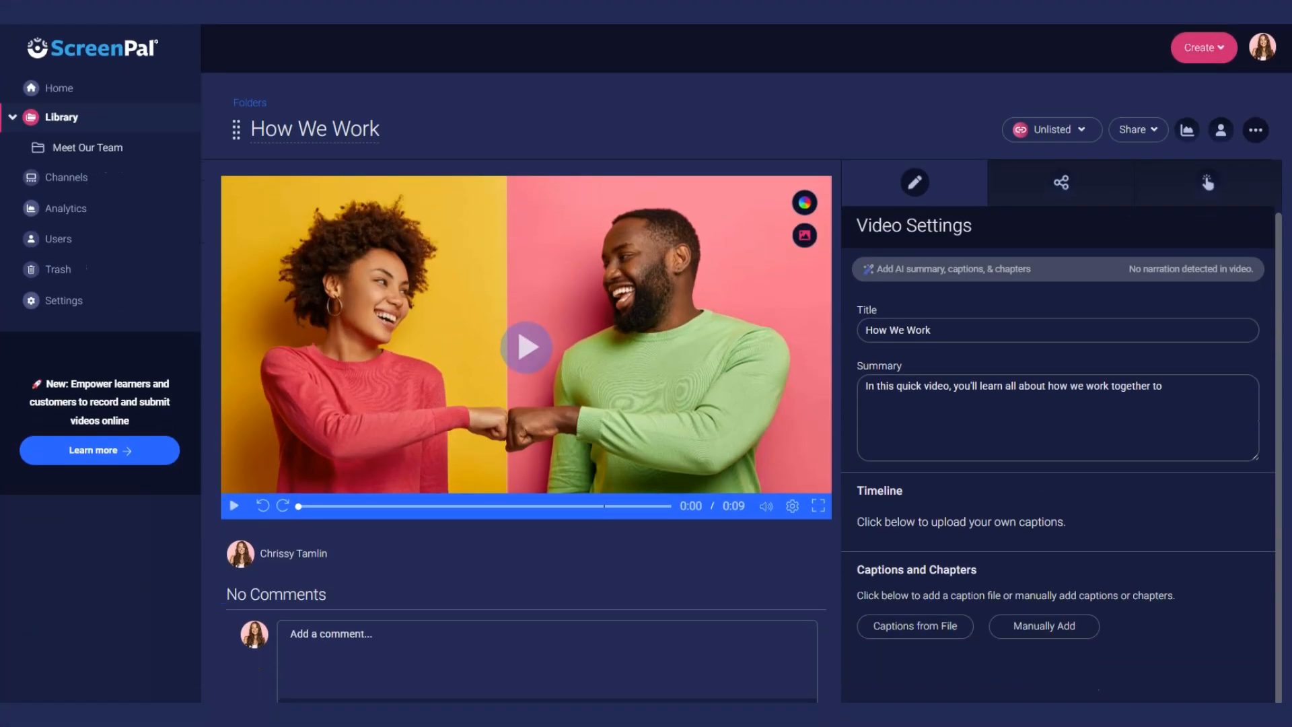
- Transfer ownership of How We Work to a team member found by name search
left_click(1220, 129)
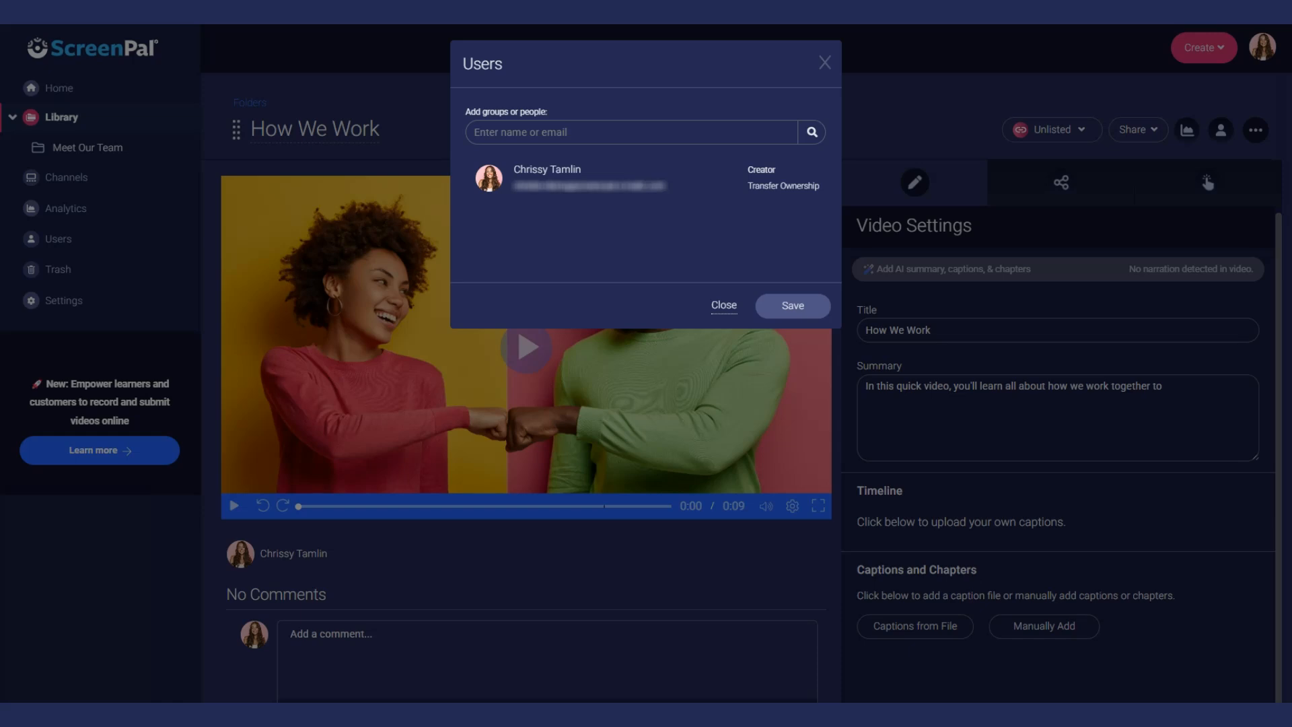
left_click(783, 187)
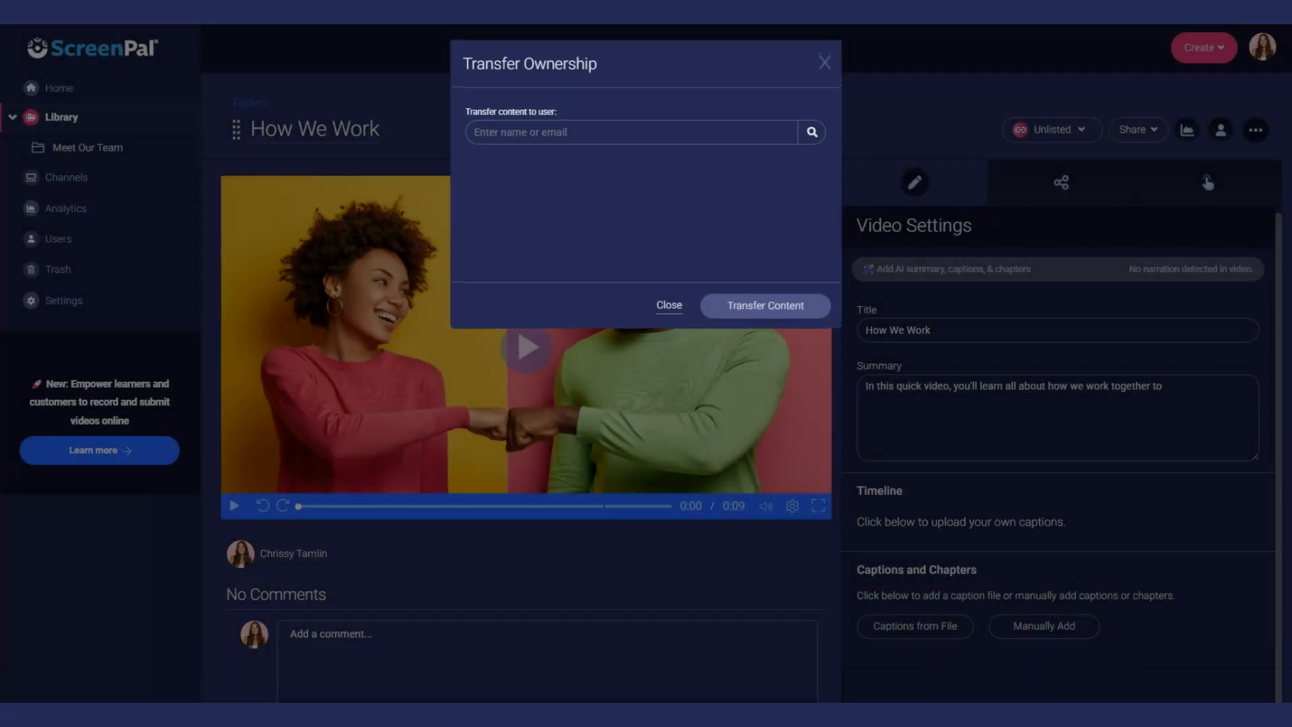
type("Cam")
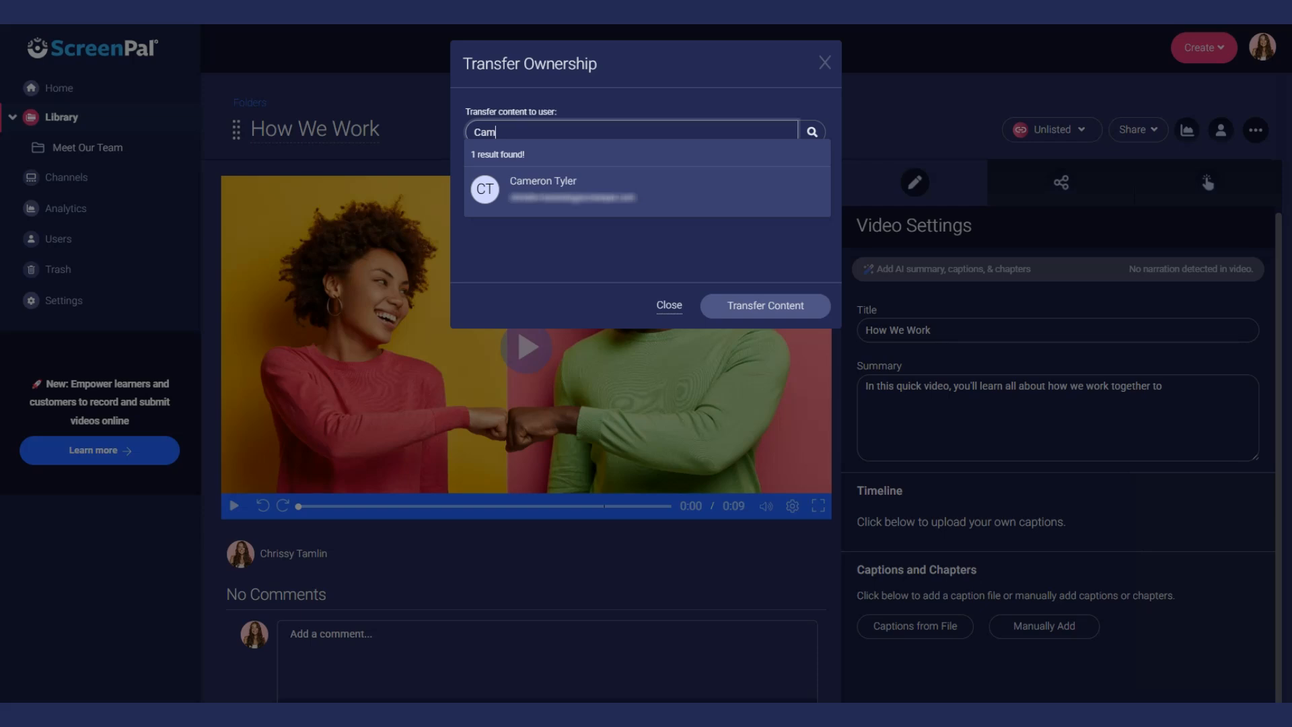
left_click(656, 183)
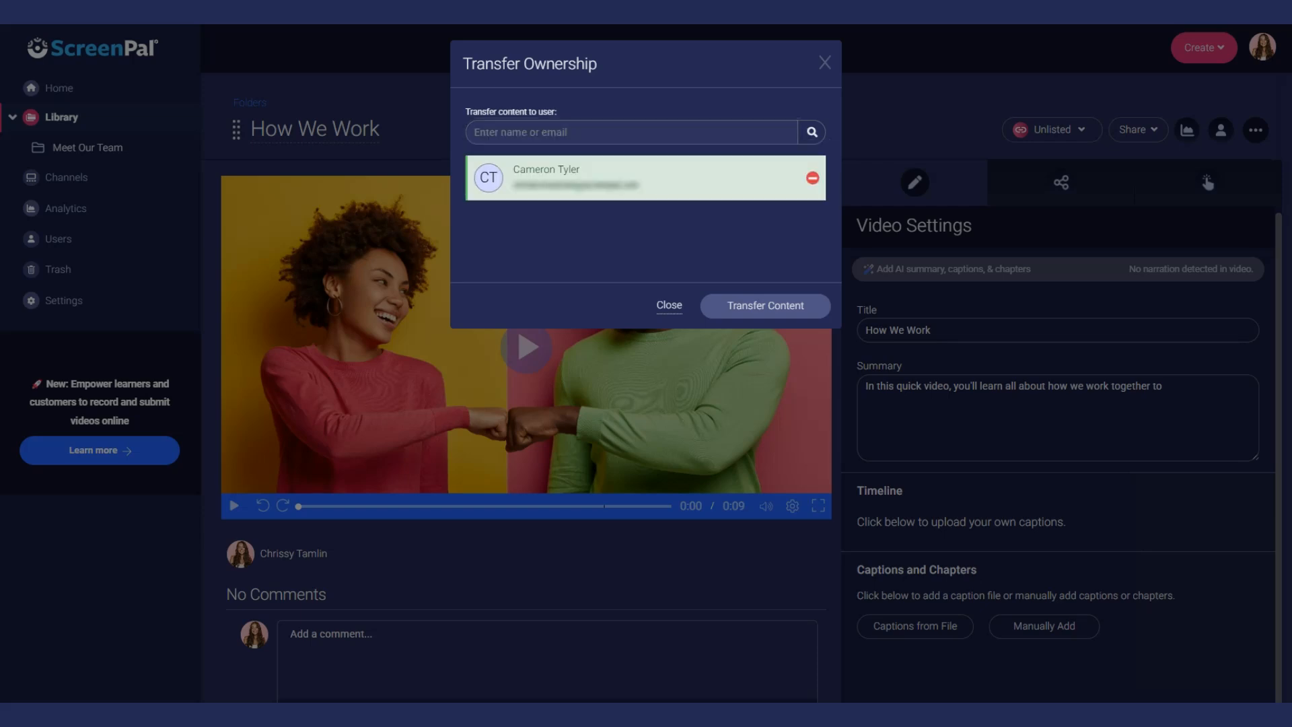
left_click(788, 311)
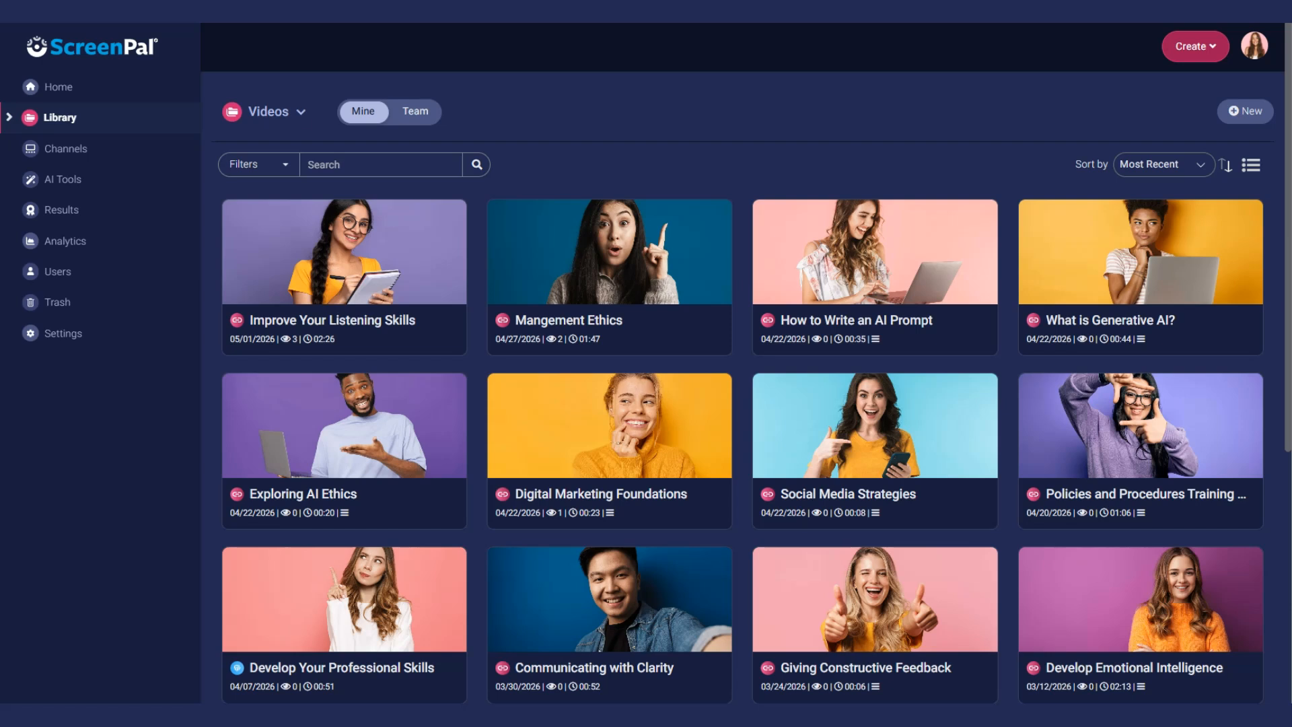
- Switch the library to Quizzes and open the Improve Your Listening Skills Quiz's sharing options
left_click(296, 111)
left_click(282, 201)
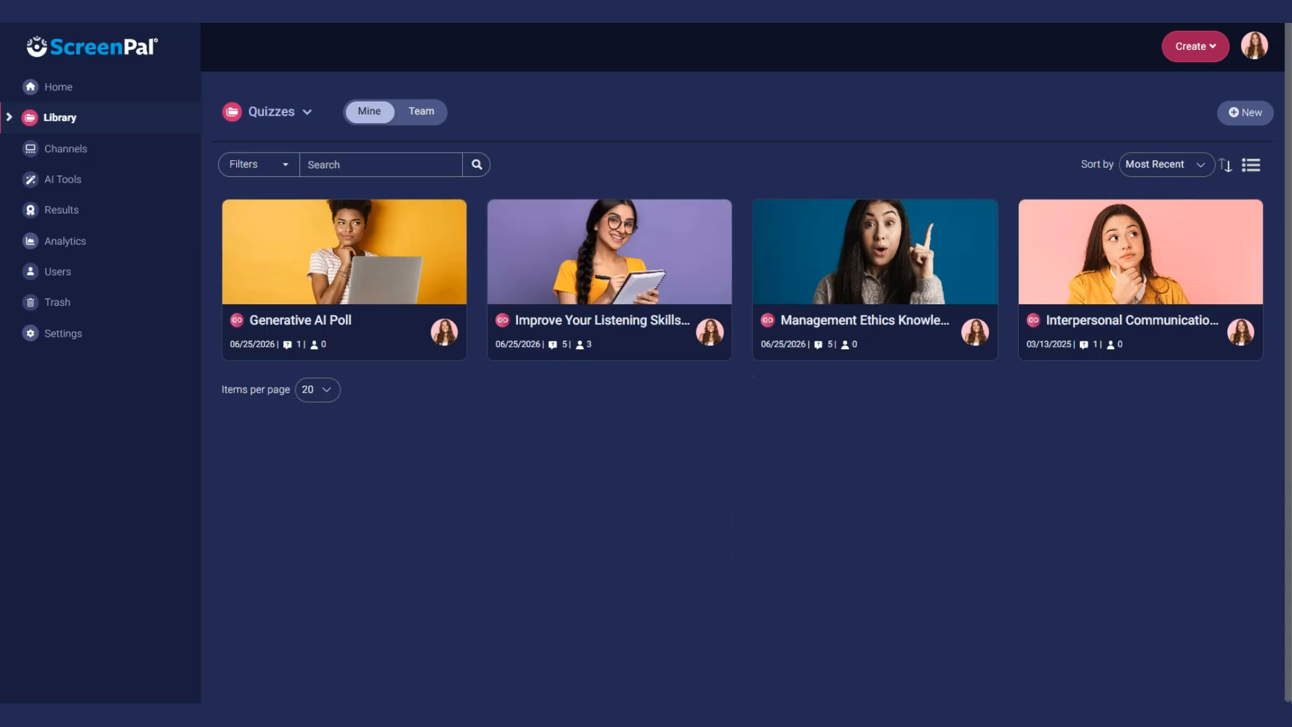
mouse_move(609, 278)
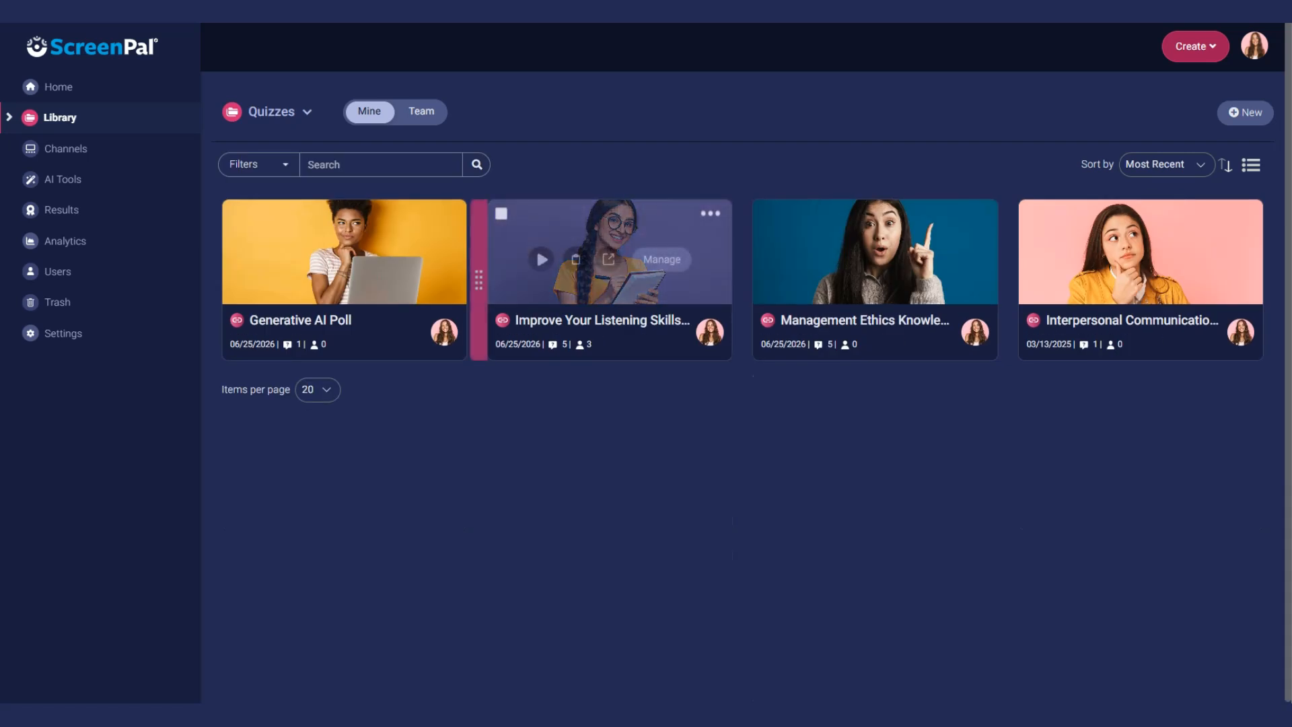
left_click(662, 260)
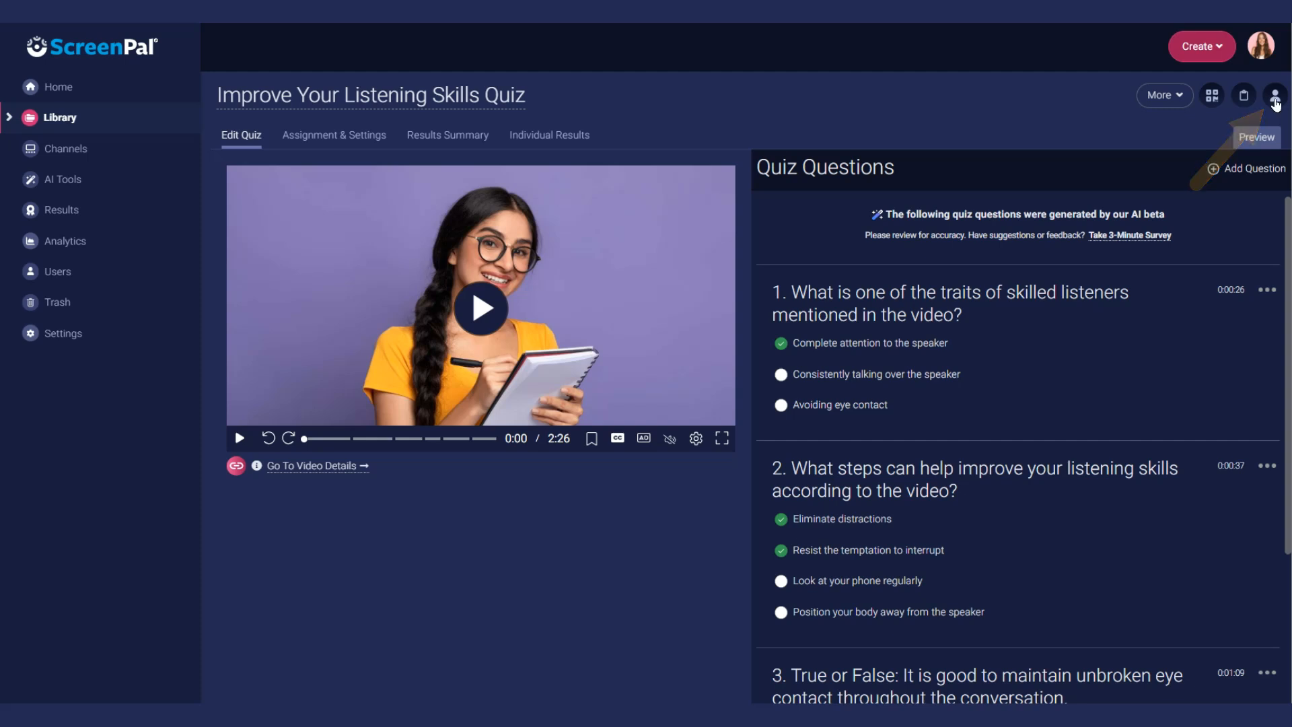
left_click(1274, 95)
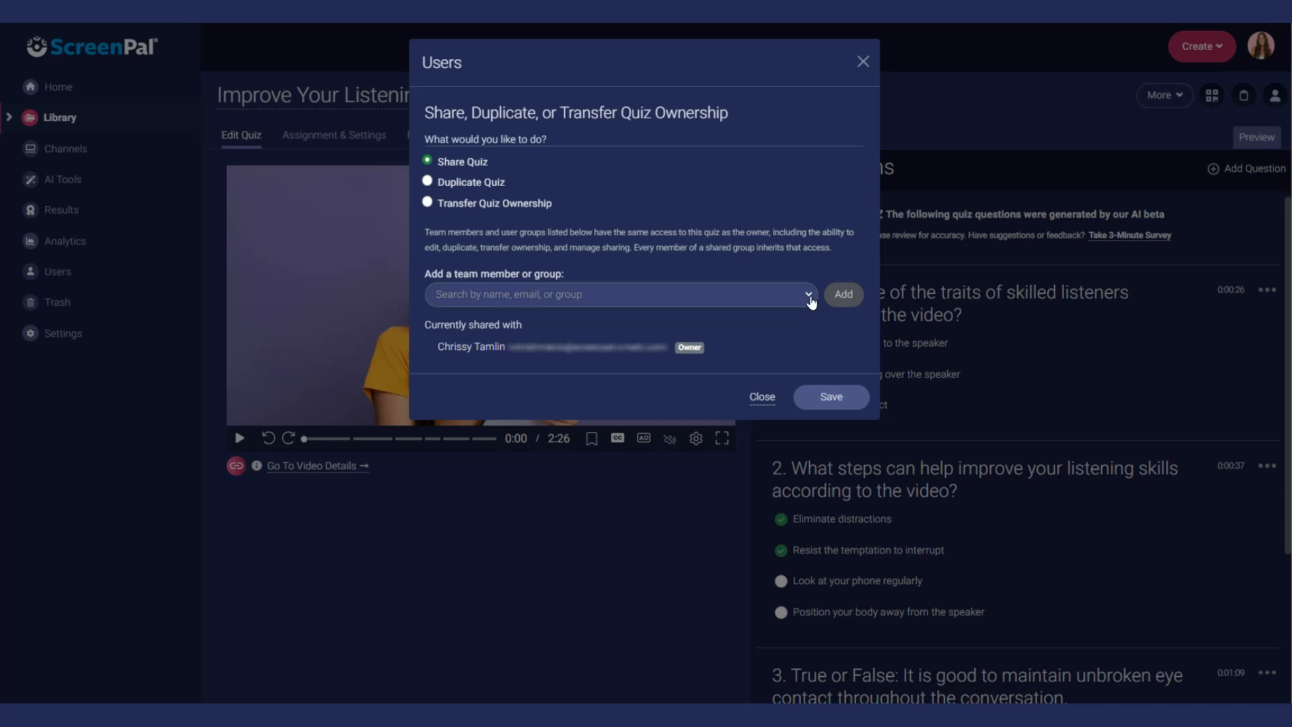
- Transfer ownership of the listening-skills quiz to another team user
left_click(807, 294)
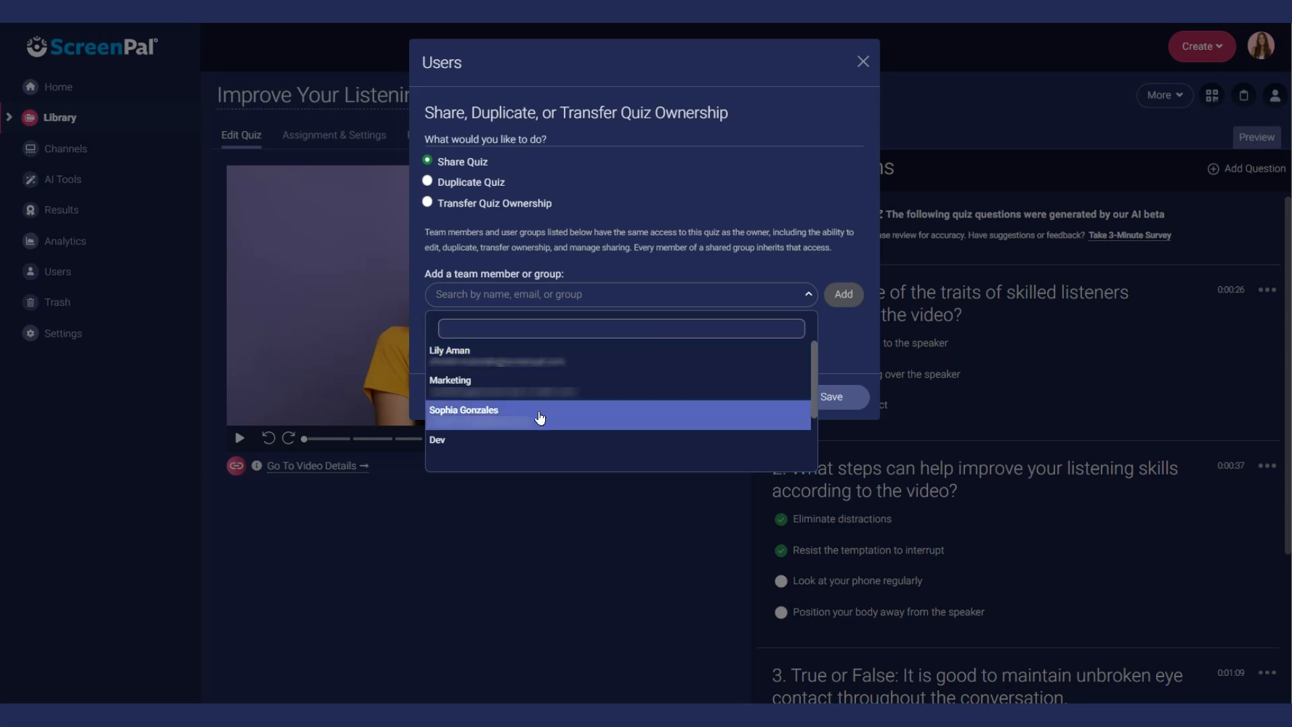
left_click(539, 412)
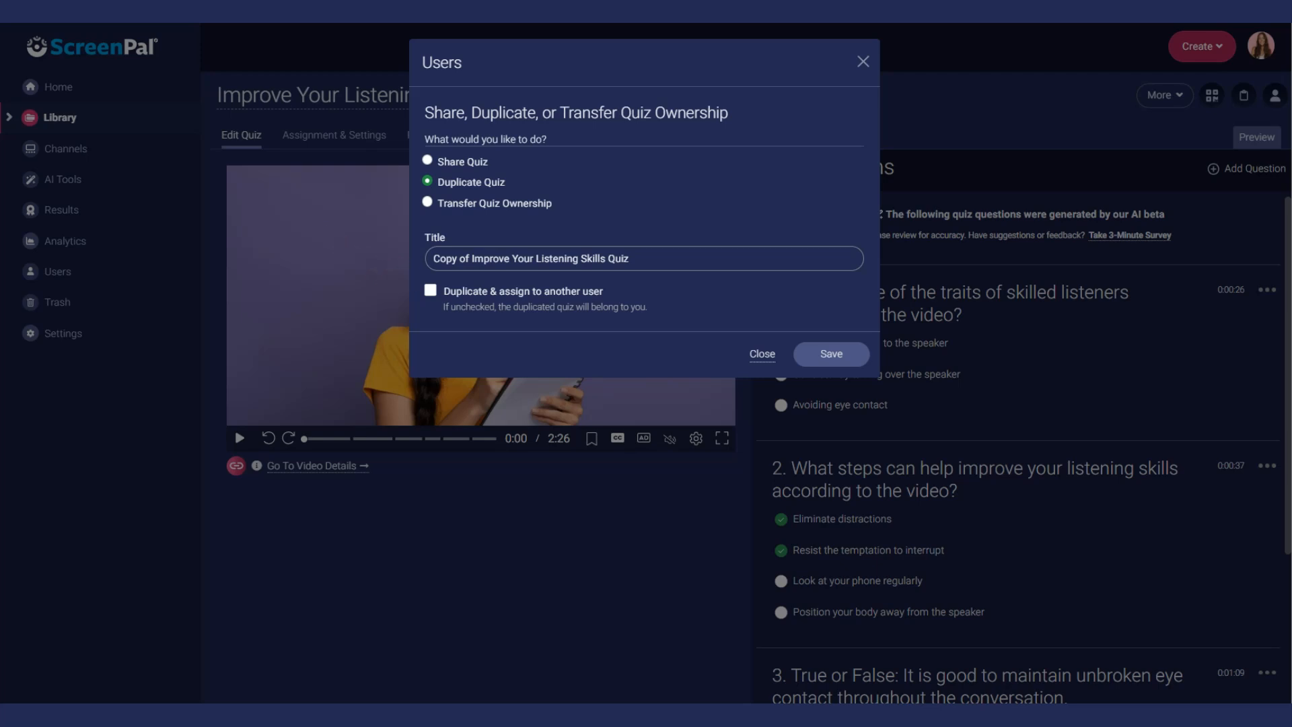
left_click(431, 292)
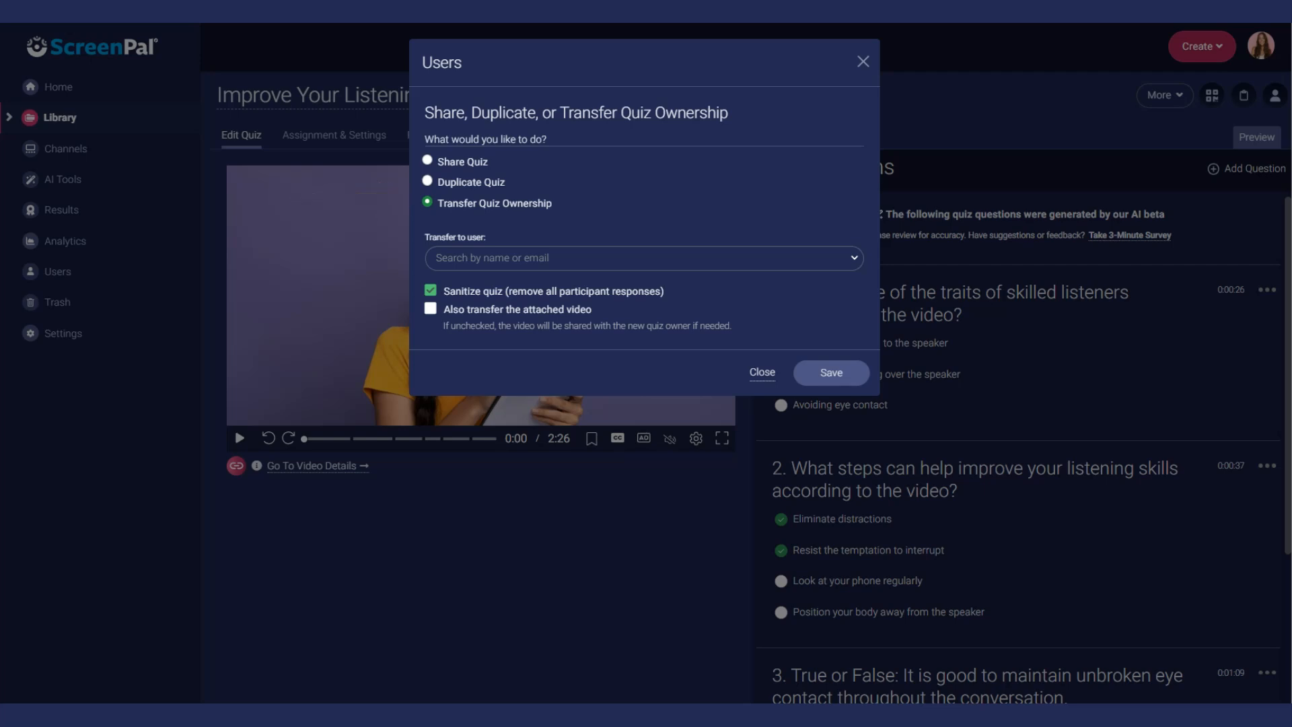
left_click(849, 258)
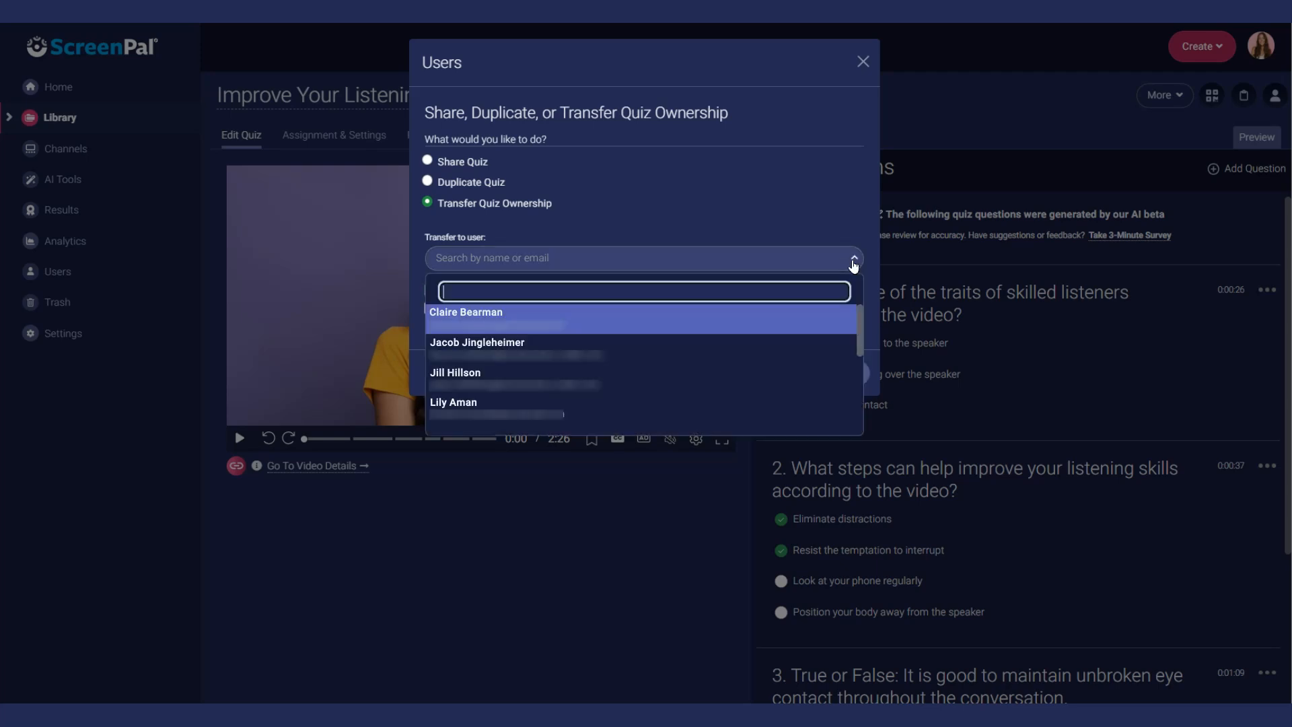
left_click(568, 408)
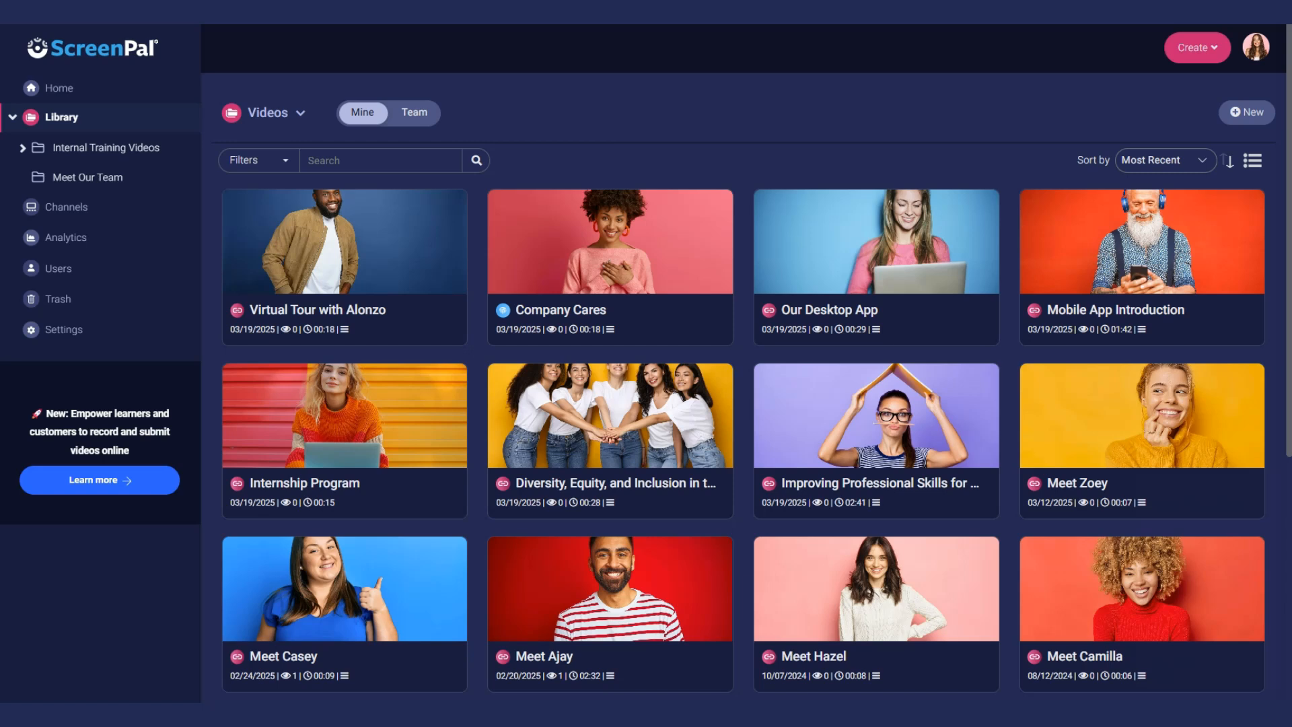
- Share the Internal Training Videos folder with the Instructional Design group and save
left_click(105, 147)
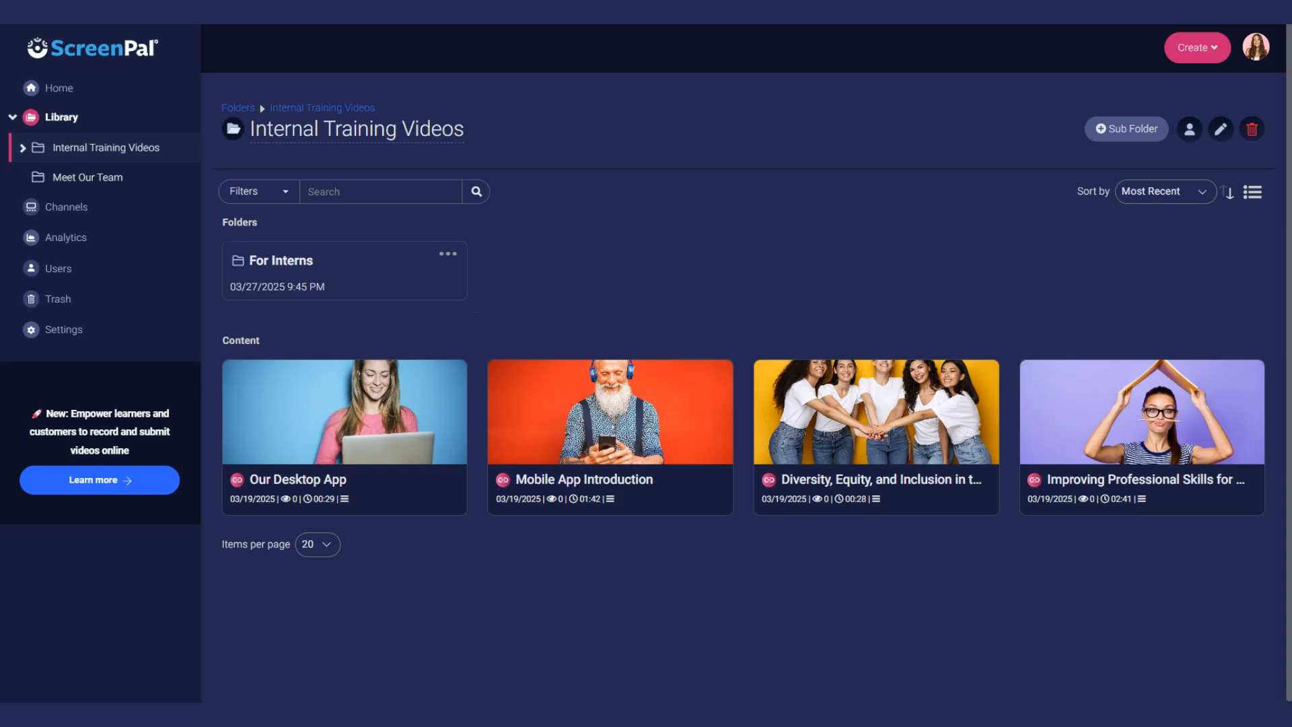
left_click(1188, 129)
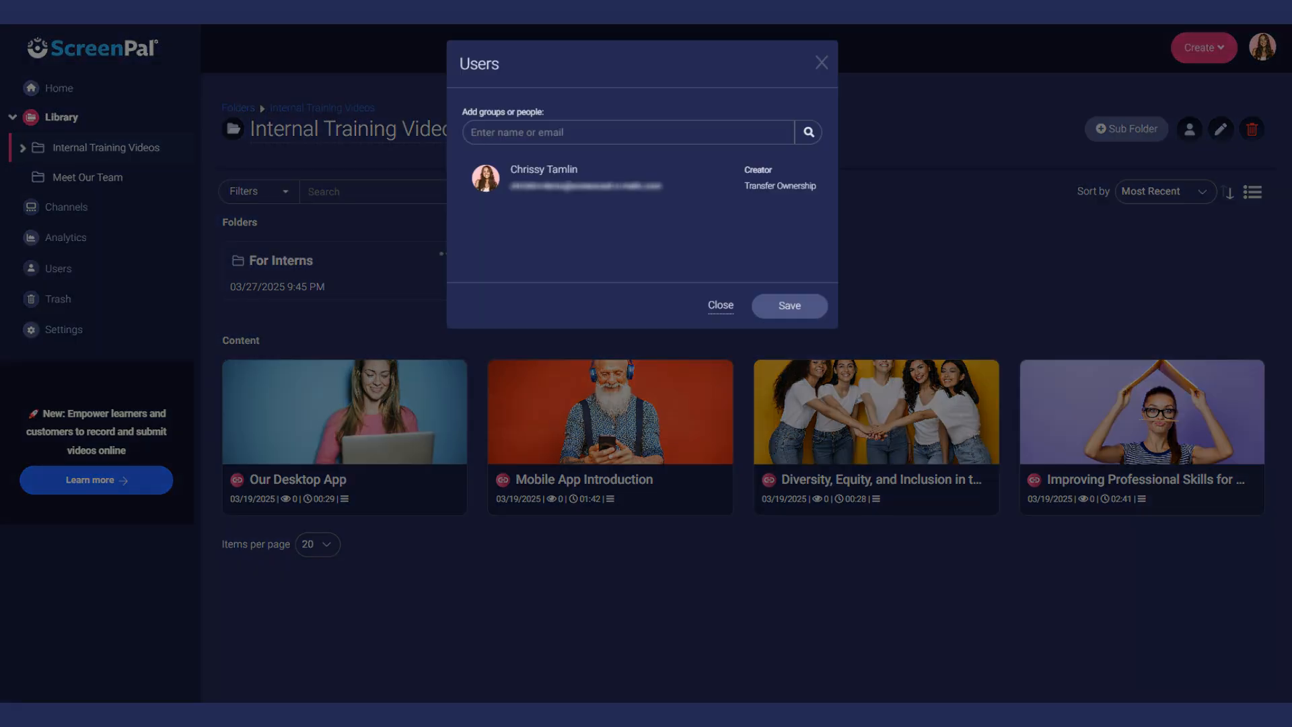
left_click(612, 132)
type("Instructional")
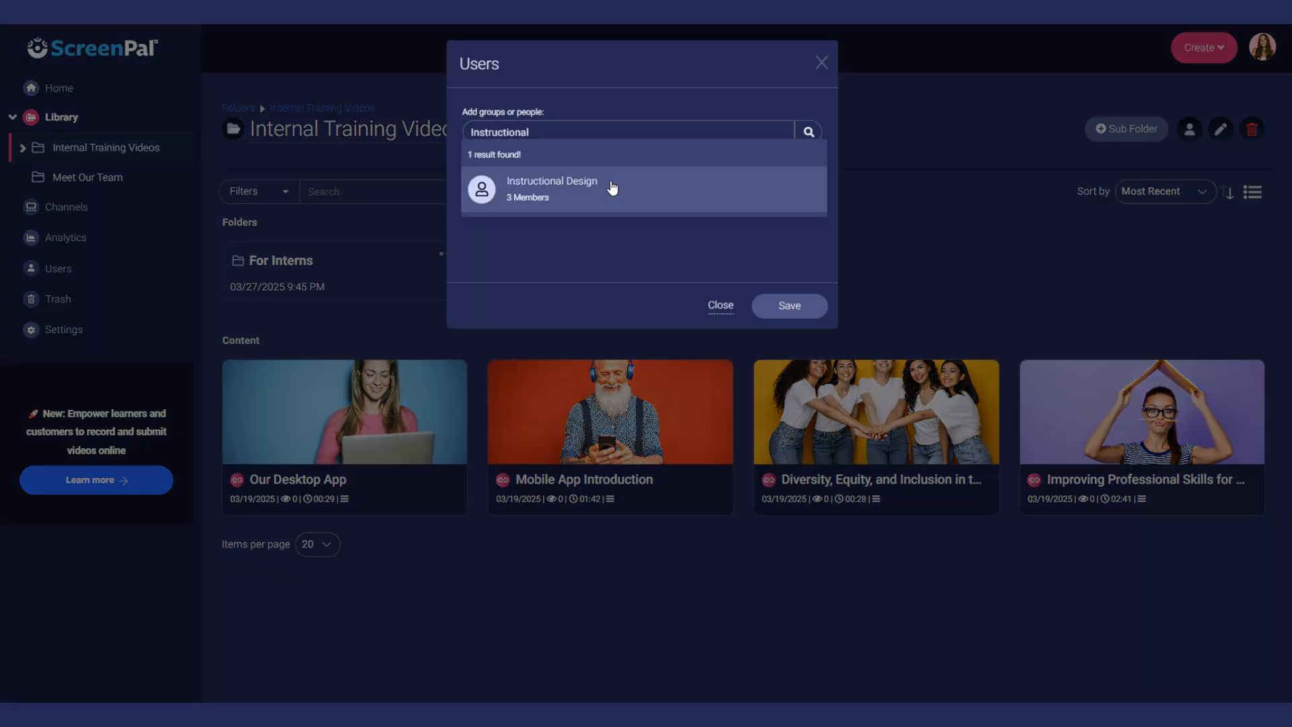
left_click(613, 188)
left_click(797, 311)
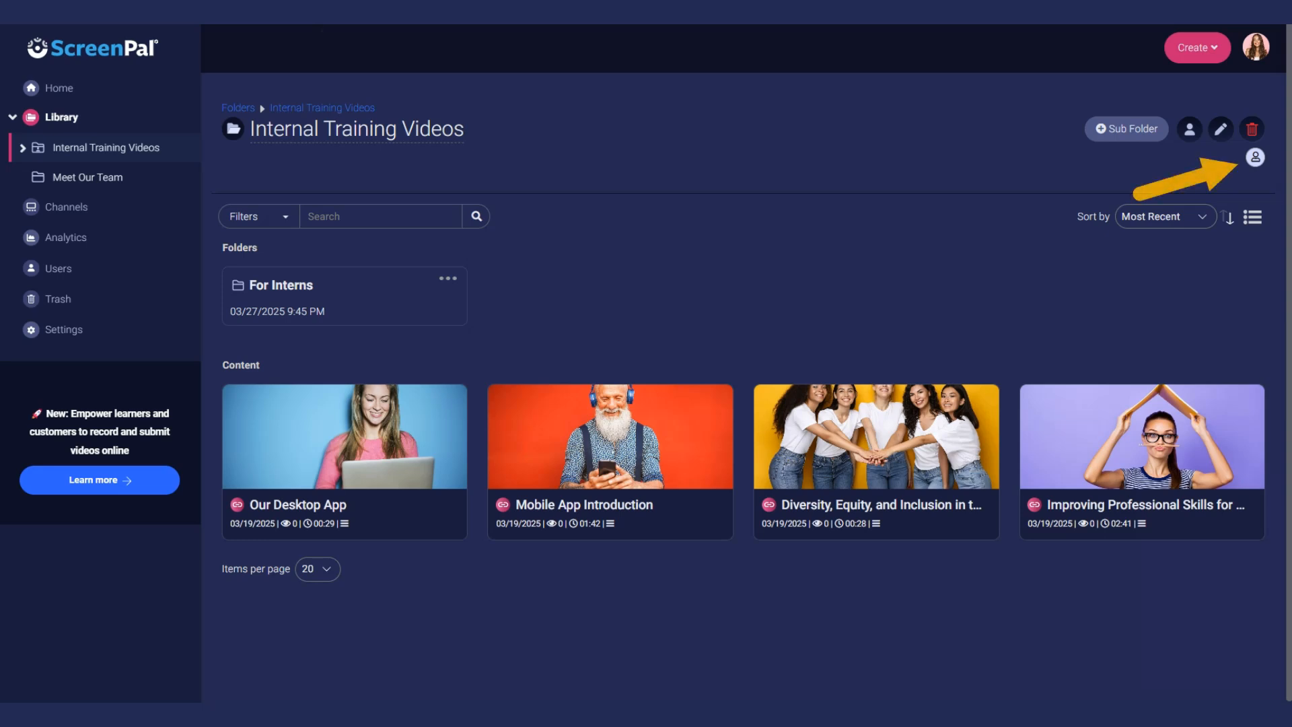
mouse_move(1258, 163)
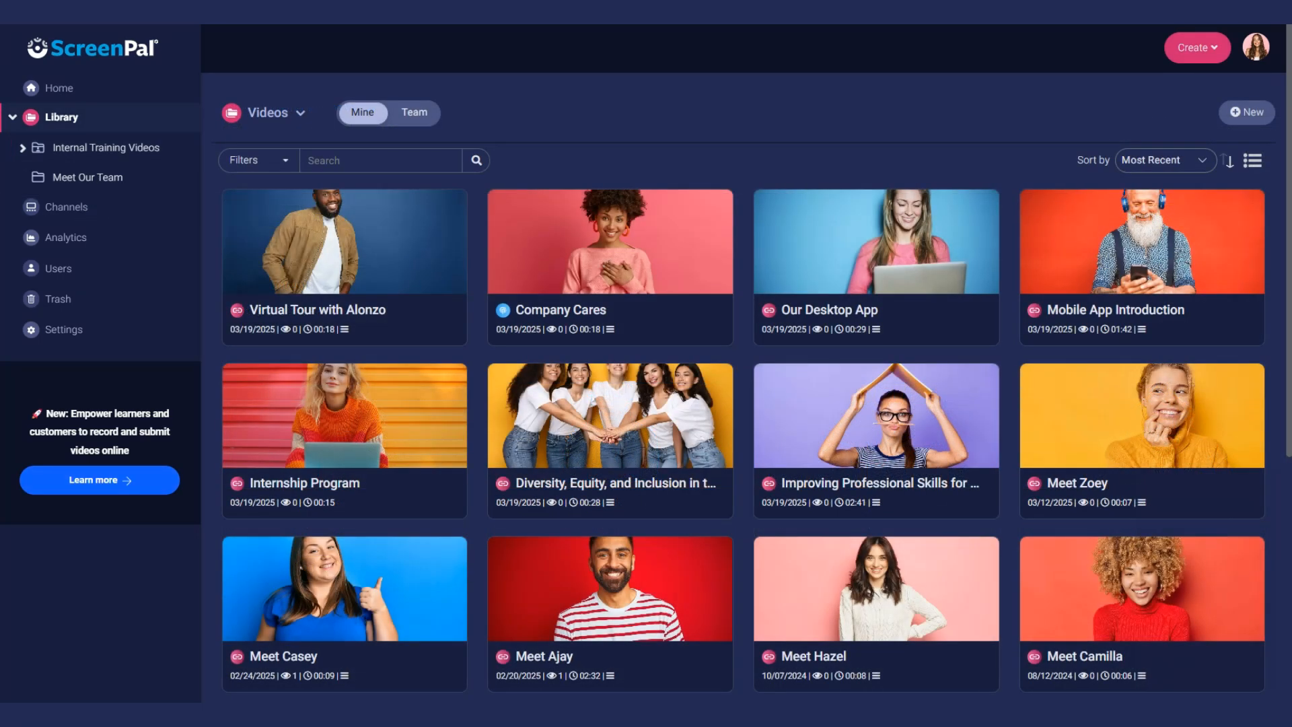
- Share the New Employee Training channel with the Instructional Design group and save
left_click(66, 207)
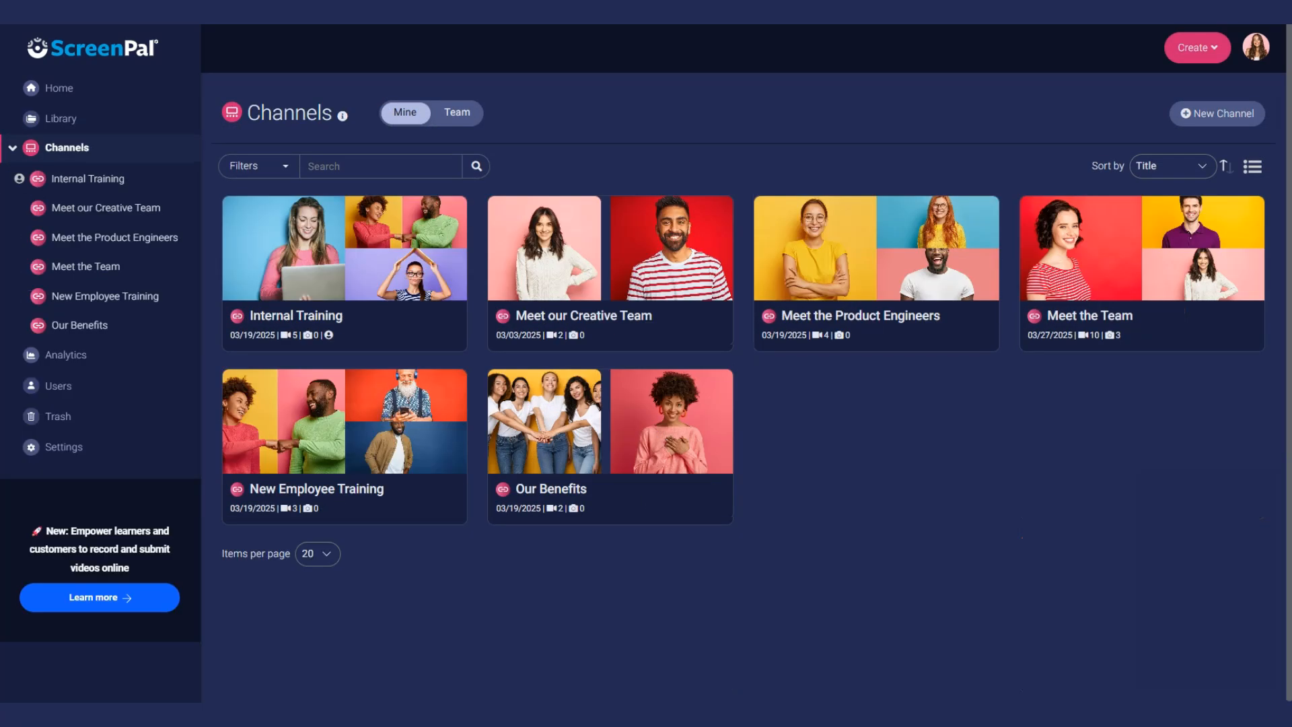
left_click(377, 427)
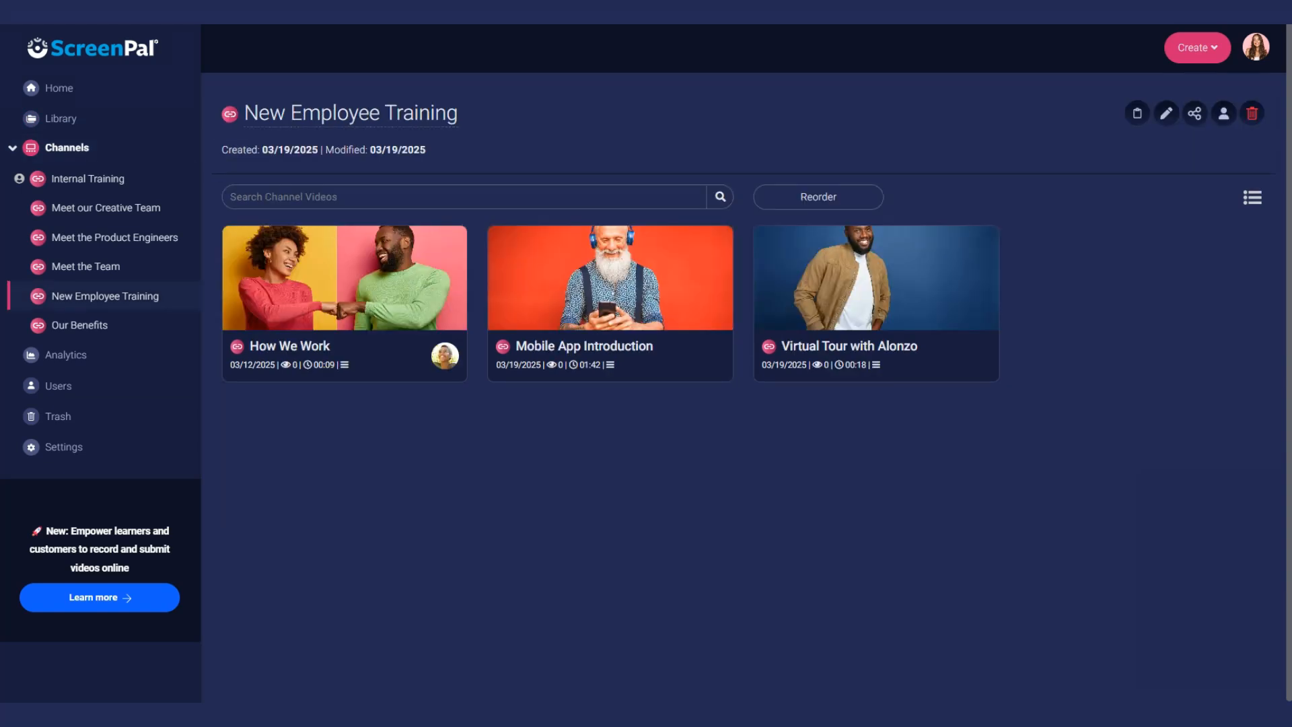
left_click(1223, 113)
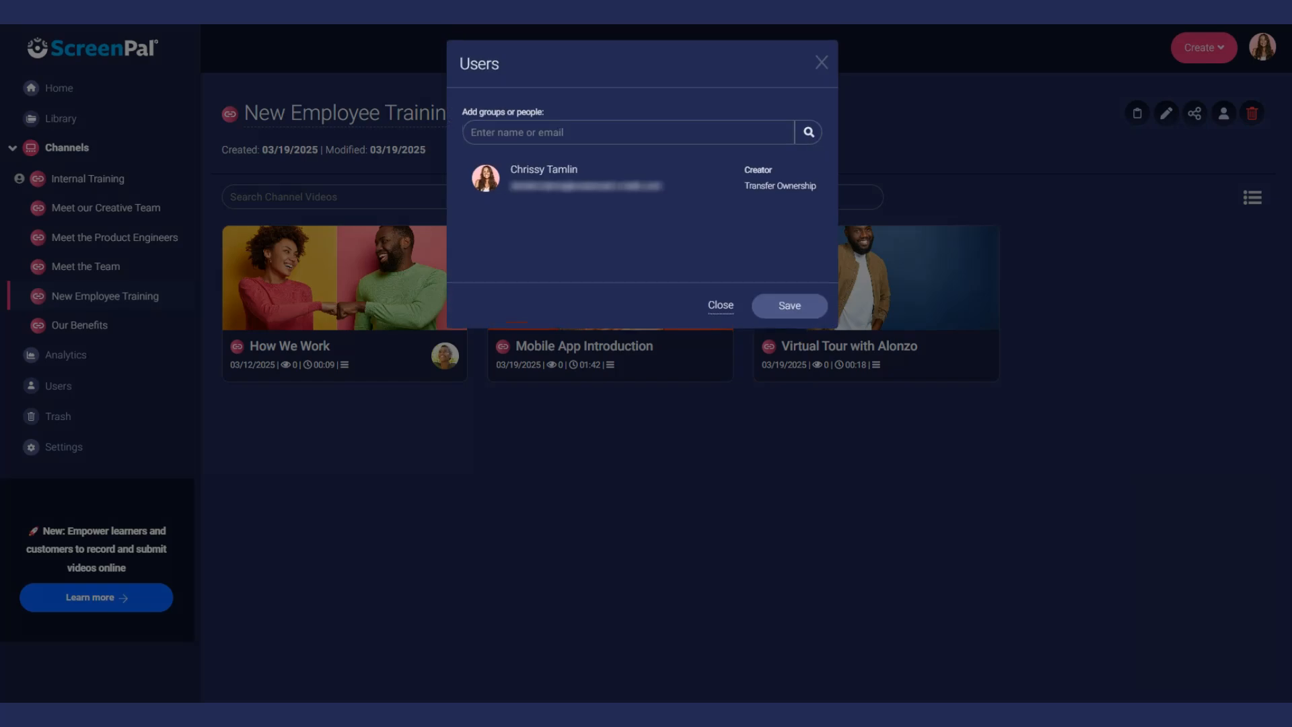
type("Instructional")
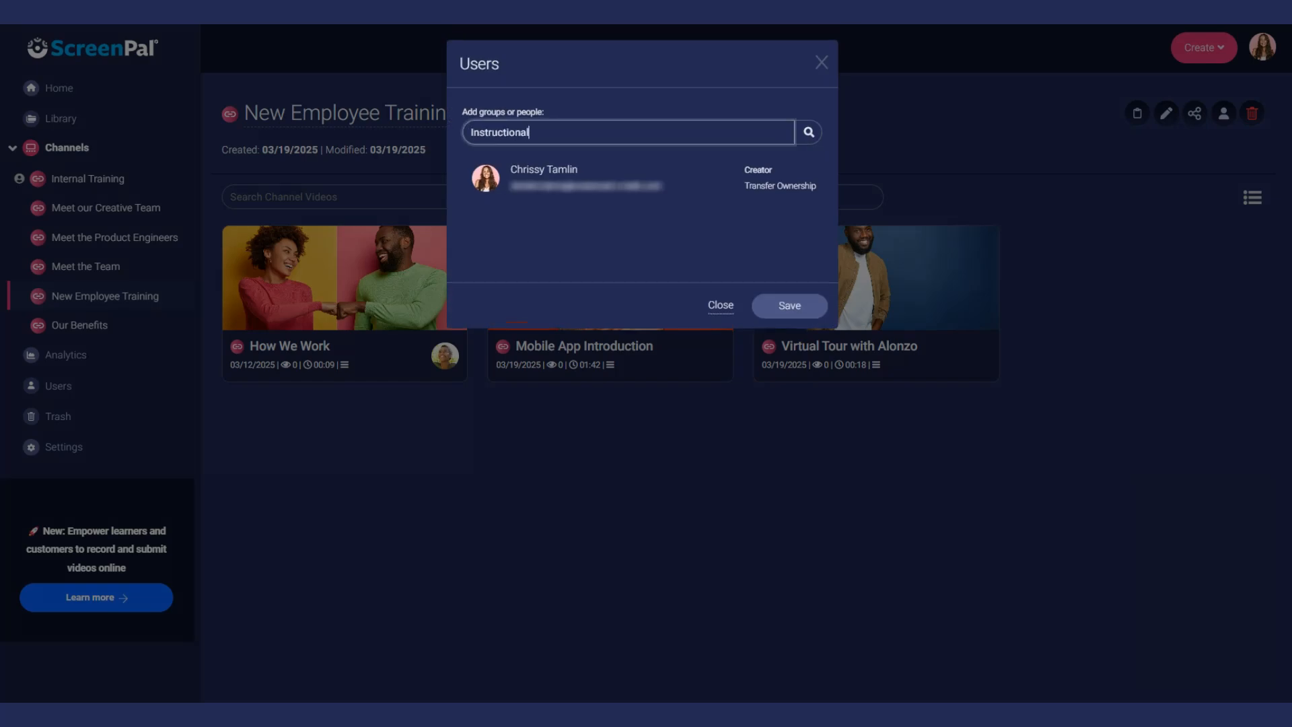
left_click(659, 193)
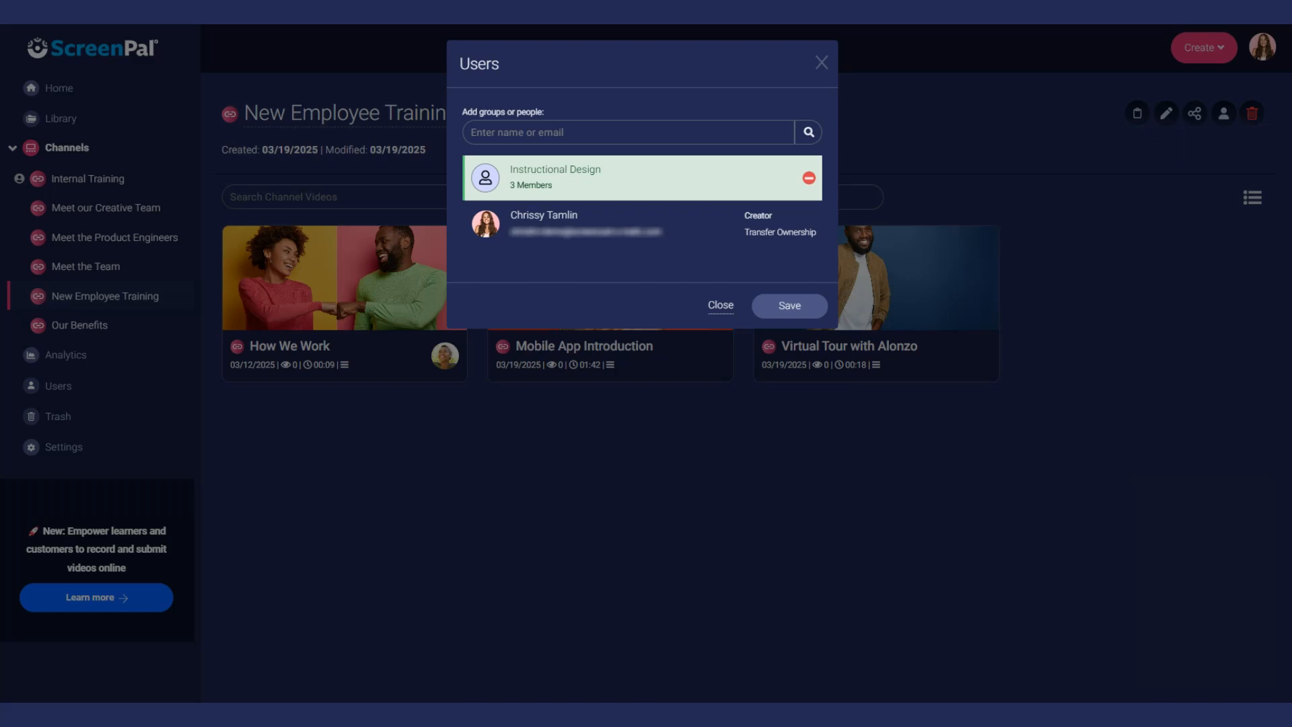
left_click(789, 305)
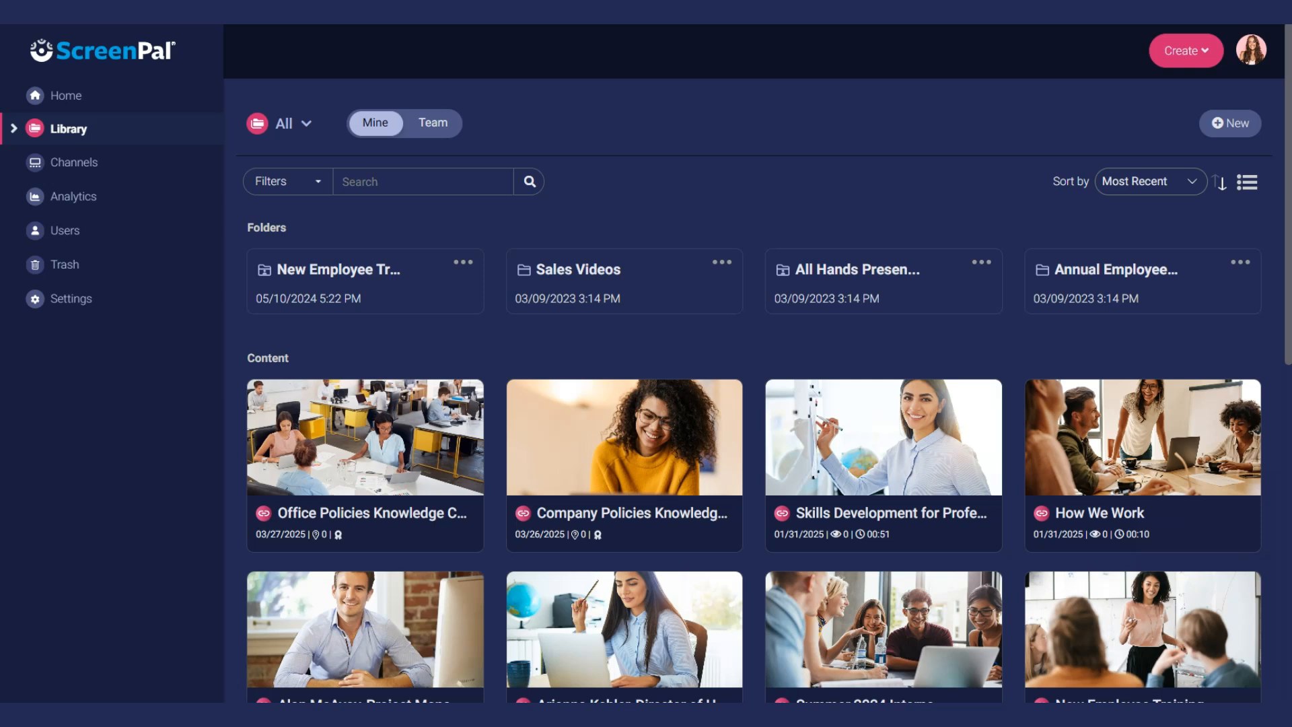
- In Settings > Permissions, require login so content is visible only to Team Users
left_click(75, 298)
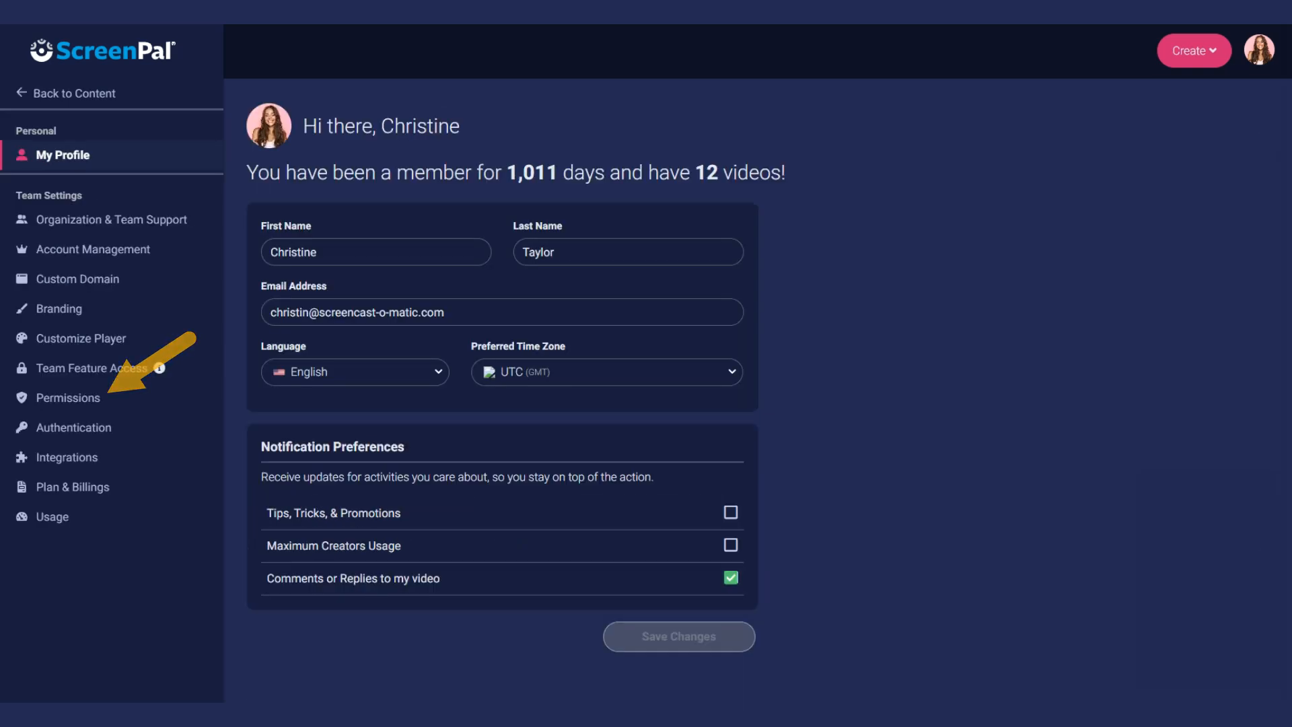
left_click(90, 401)
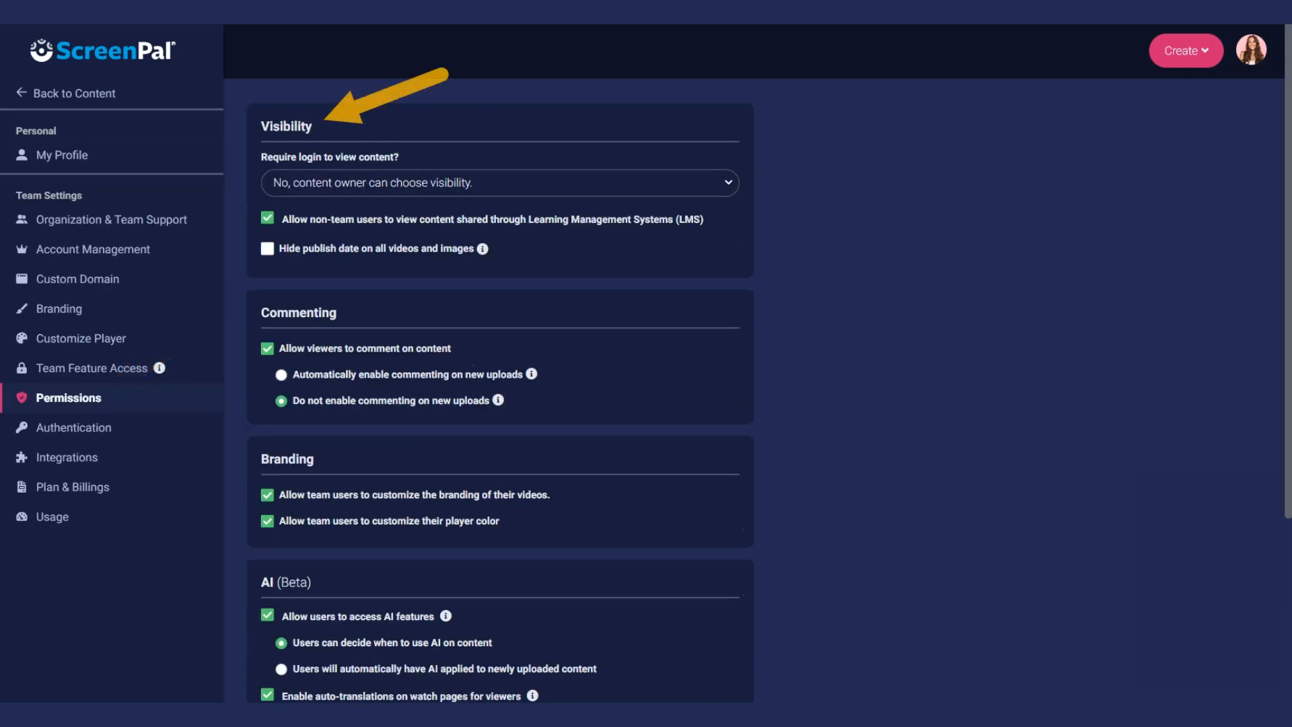
left_click(728, 189)
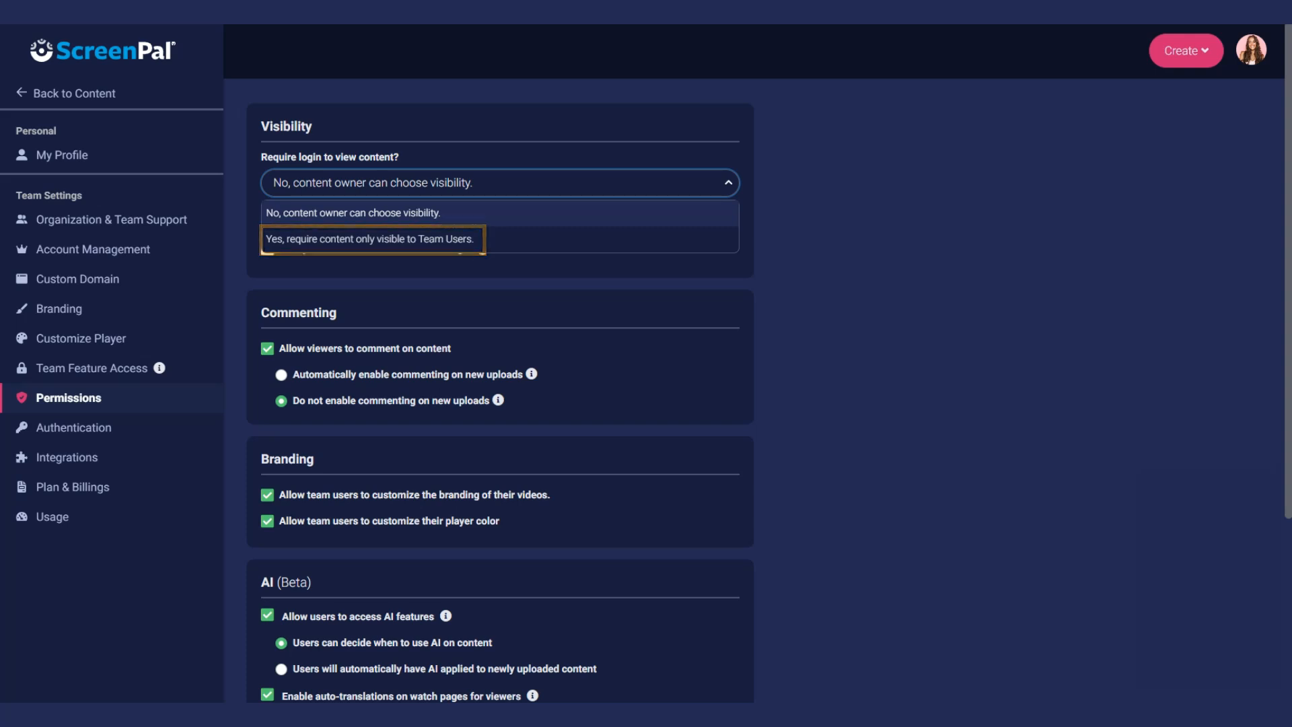
left_click(668, 240)
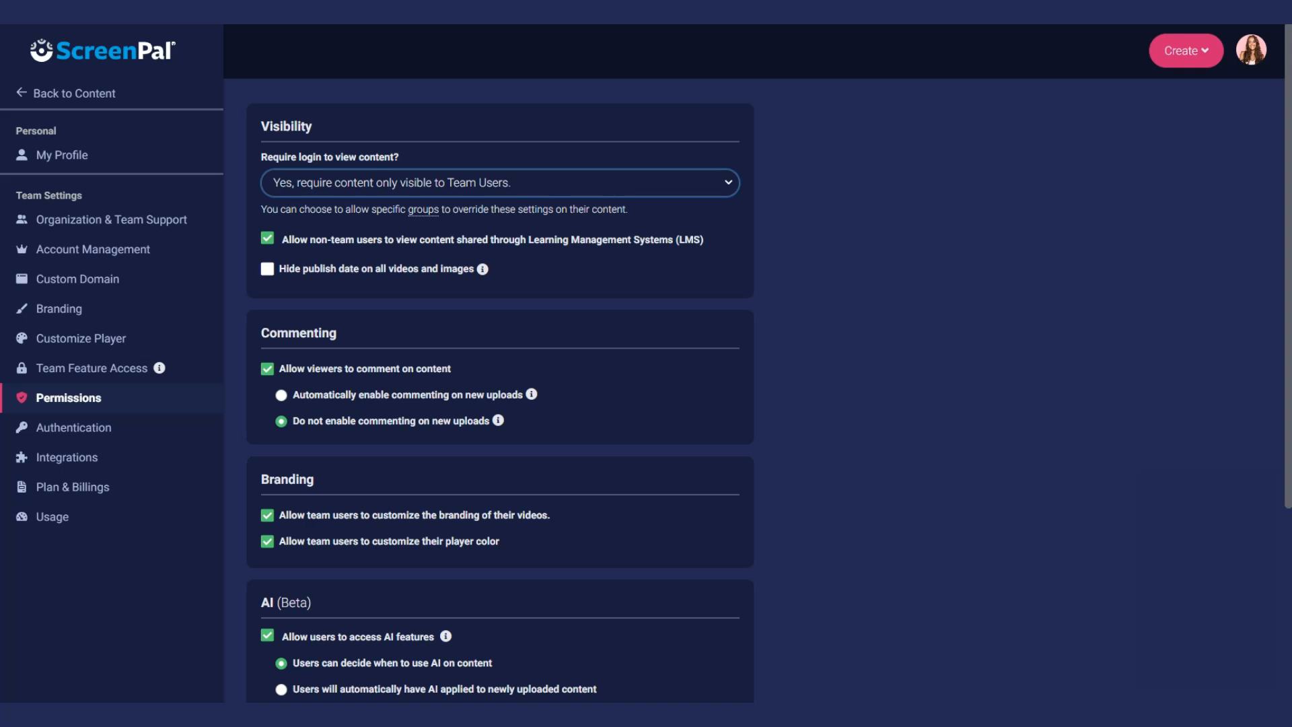
left_click(425, 210)
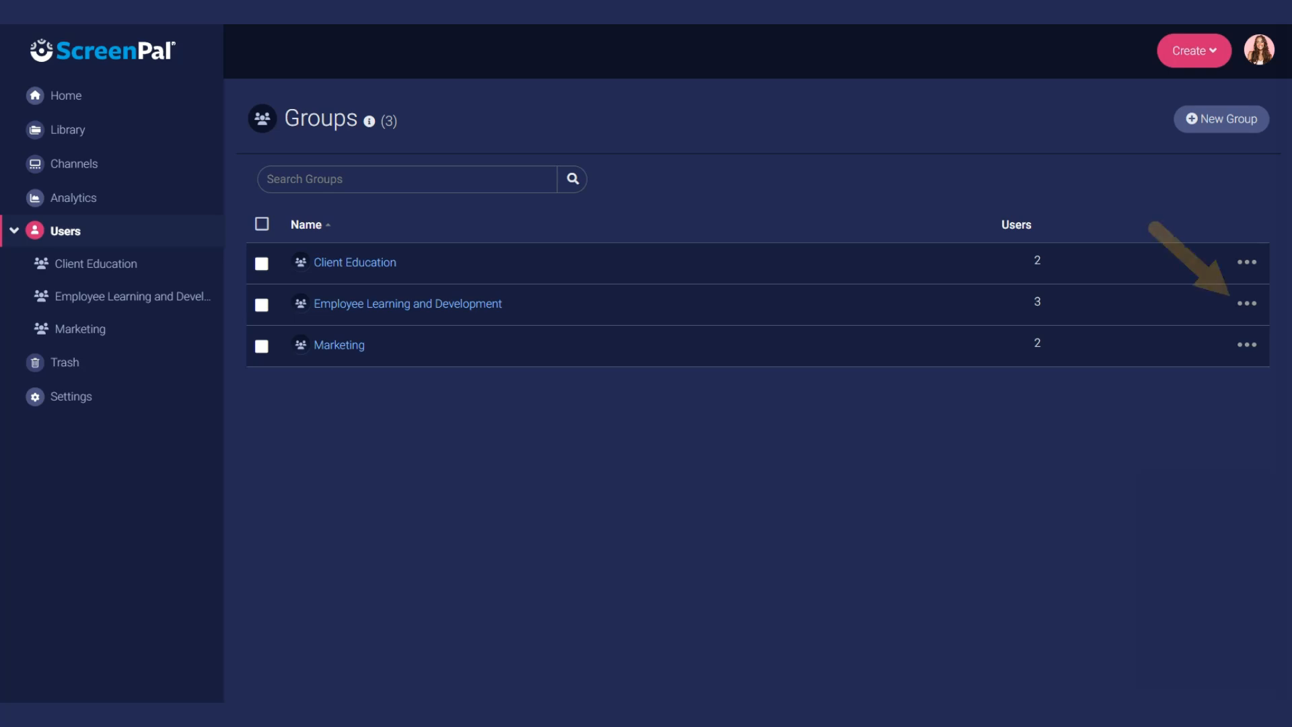
- Edit the Employee Learning and Development group to enable the member visibility override and save
left_click(1247, 303)
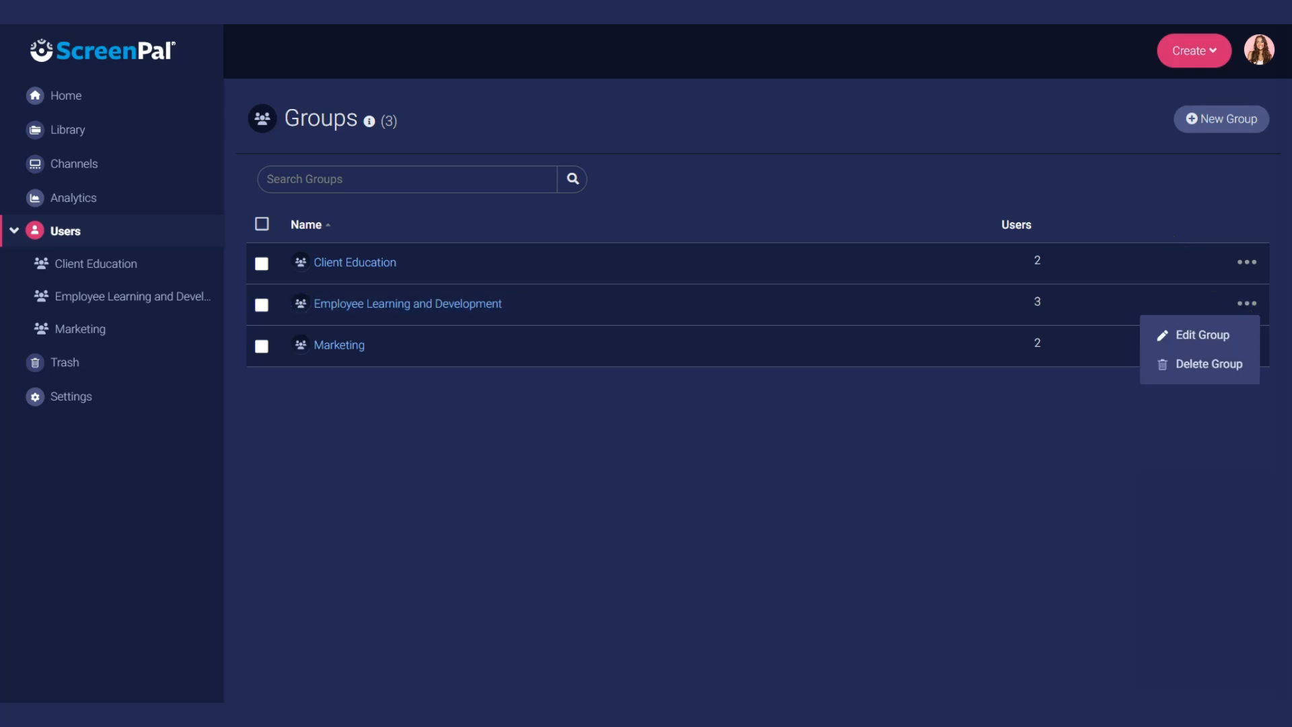
left_click(1203, 337)
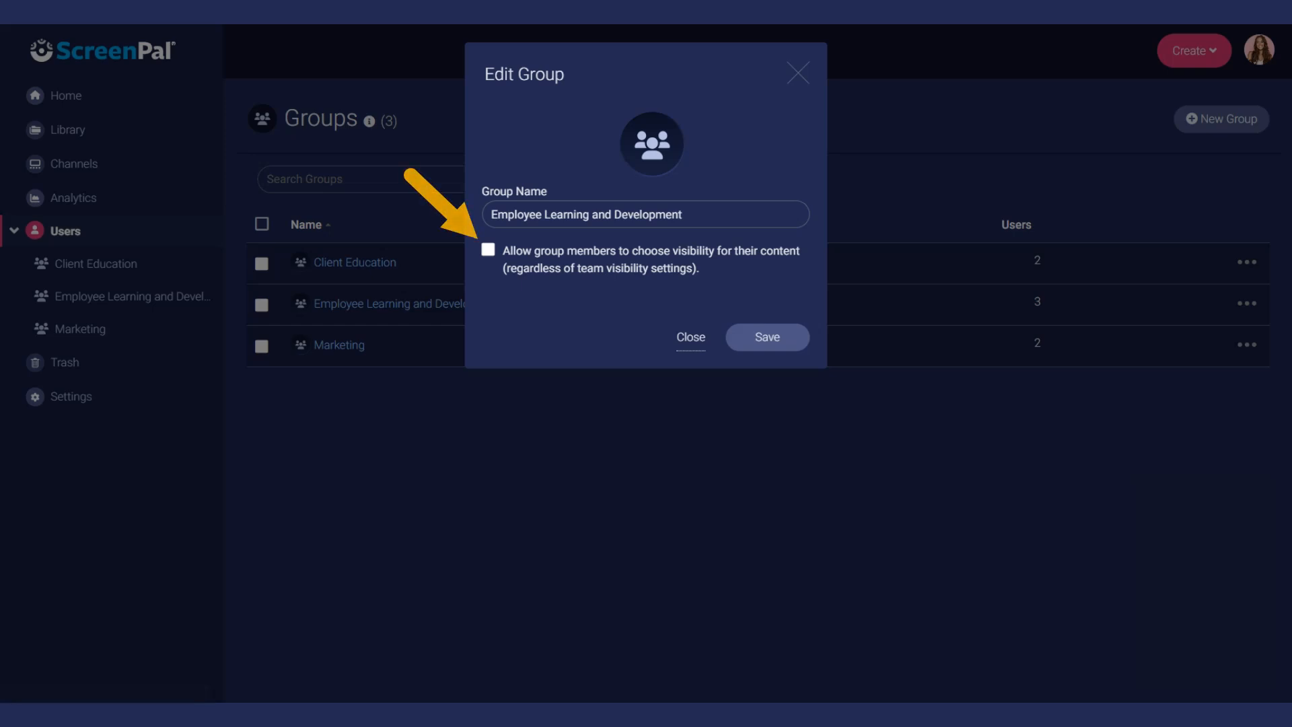
left_click(489, 254)
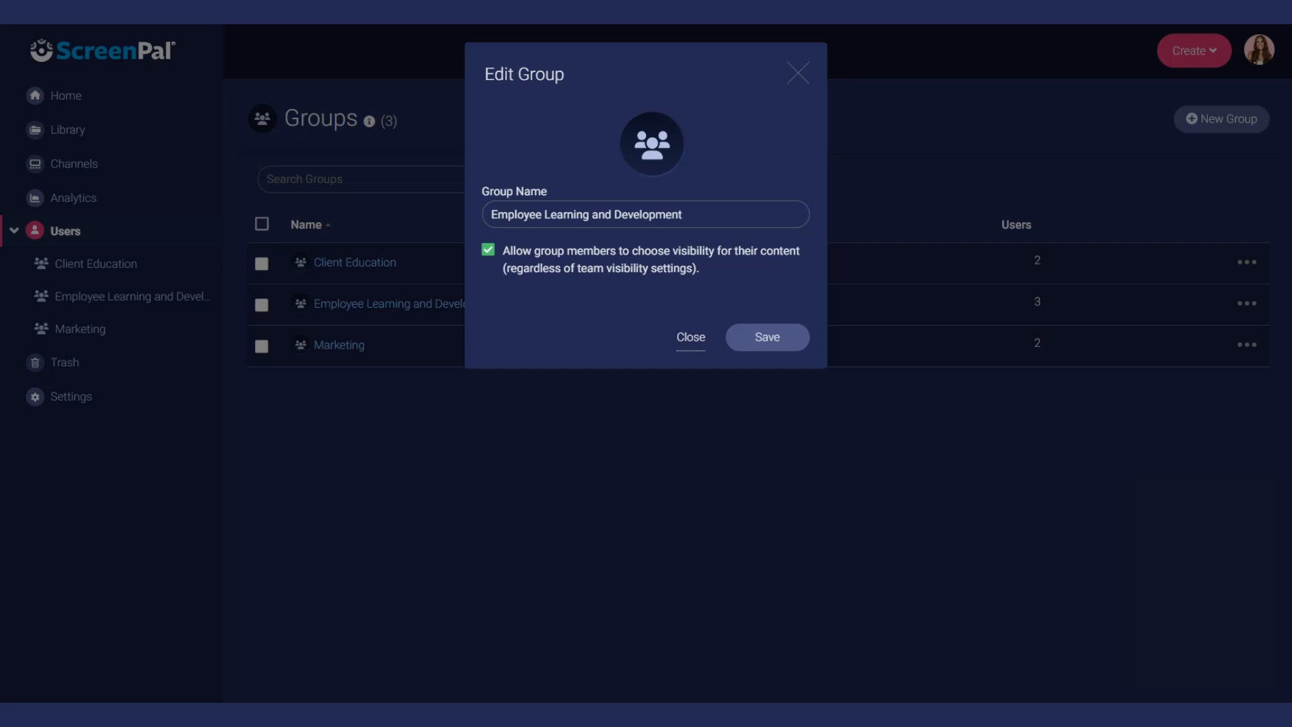
left_click(778, 347)
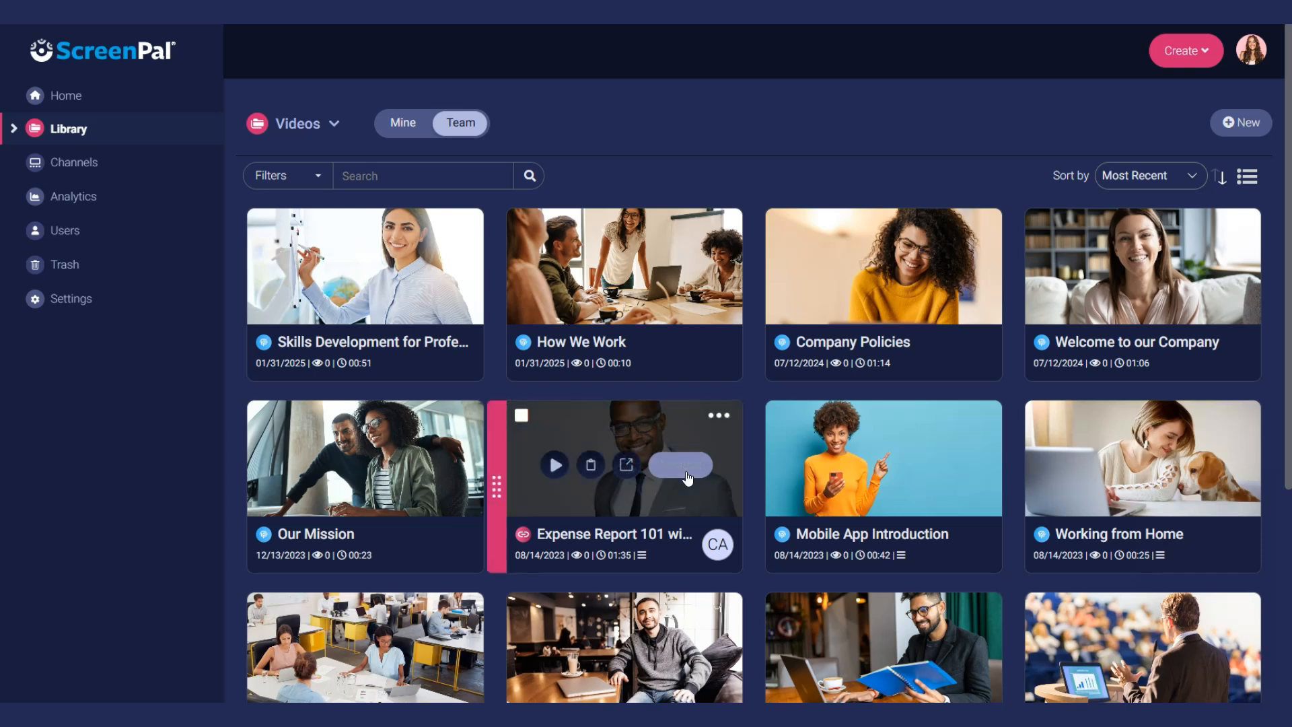
- Clear the Unlisted visibility override on the Expense Report 101 video and save it
left_click(685, 464)
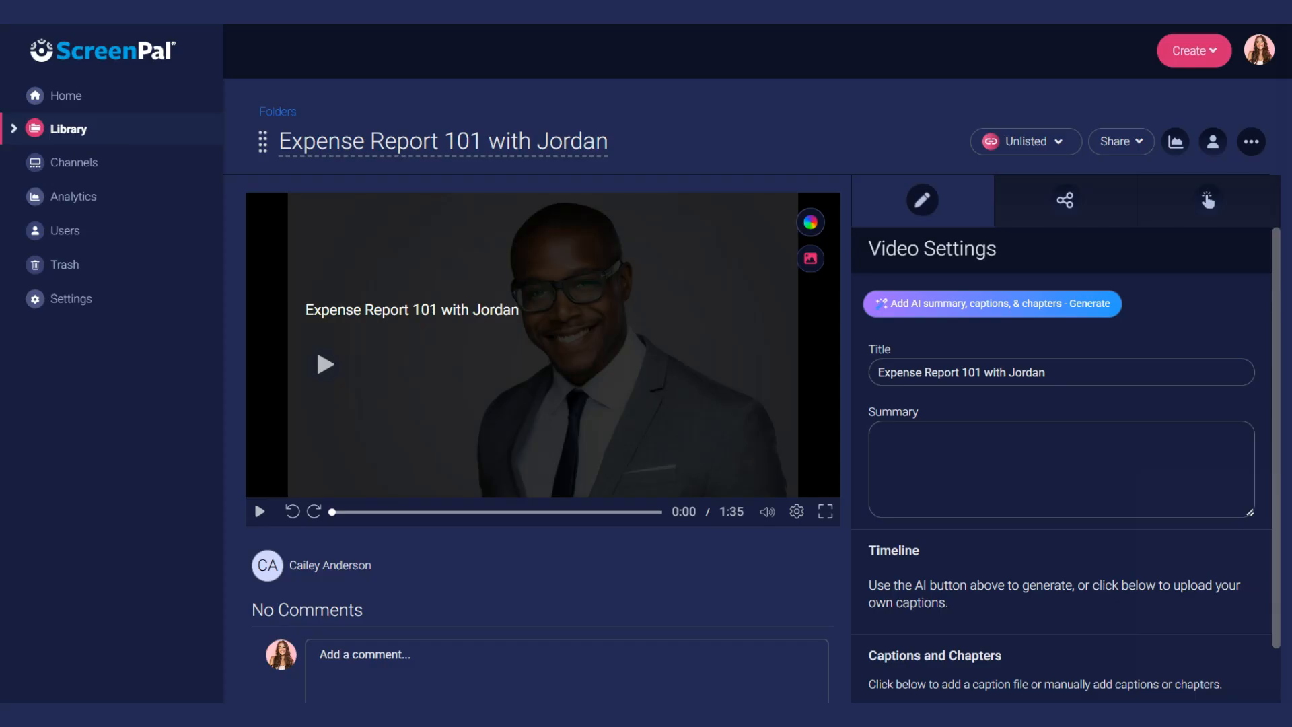
left_click(1059, 160)
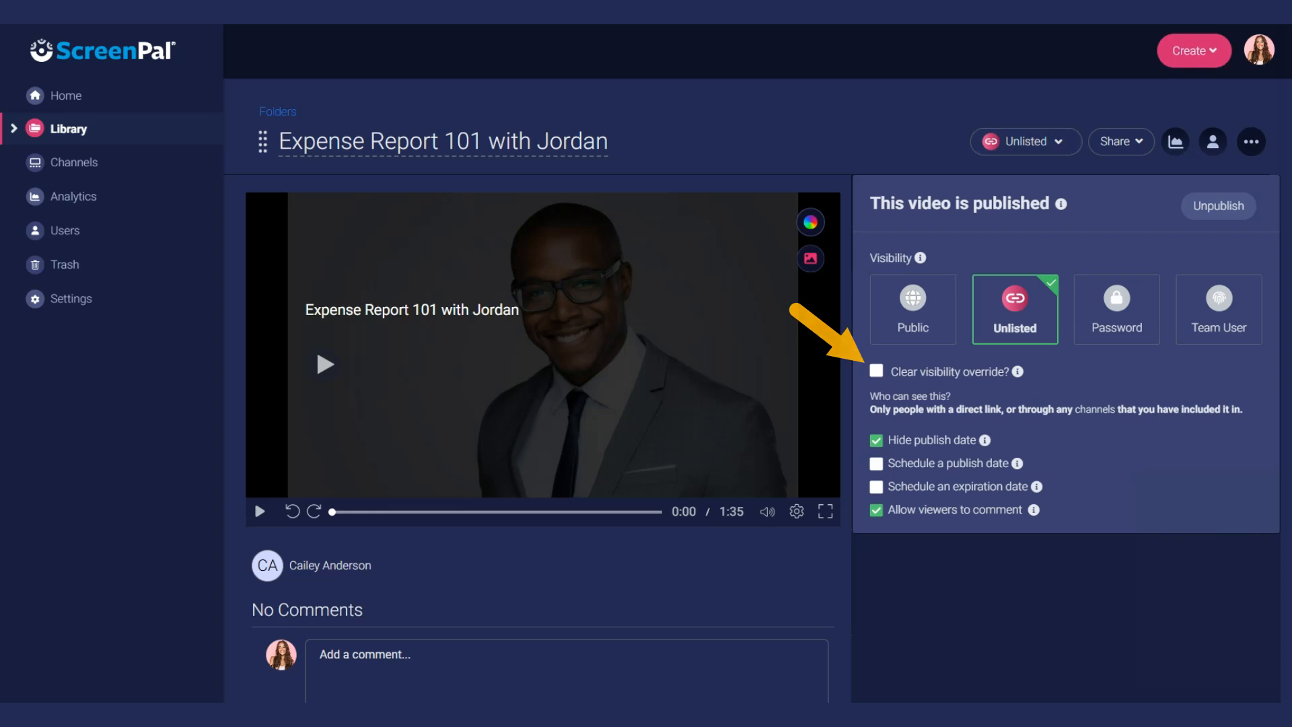
left_click(876, 373)
left_click(1103, 562)
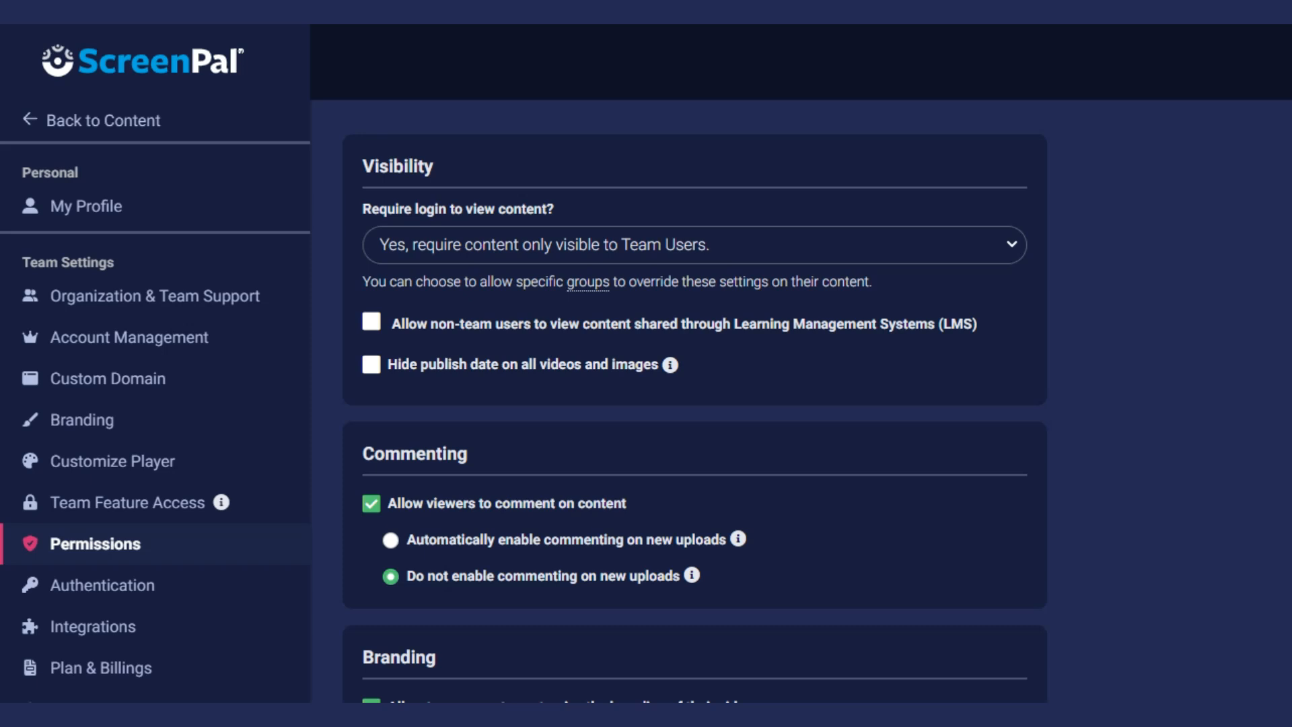
- Tick the Permissions option allowing non-team users to view LMS-shared content
left_click(371, 324)
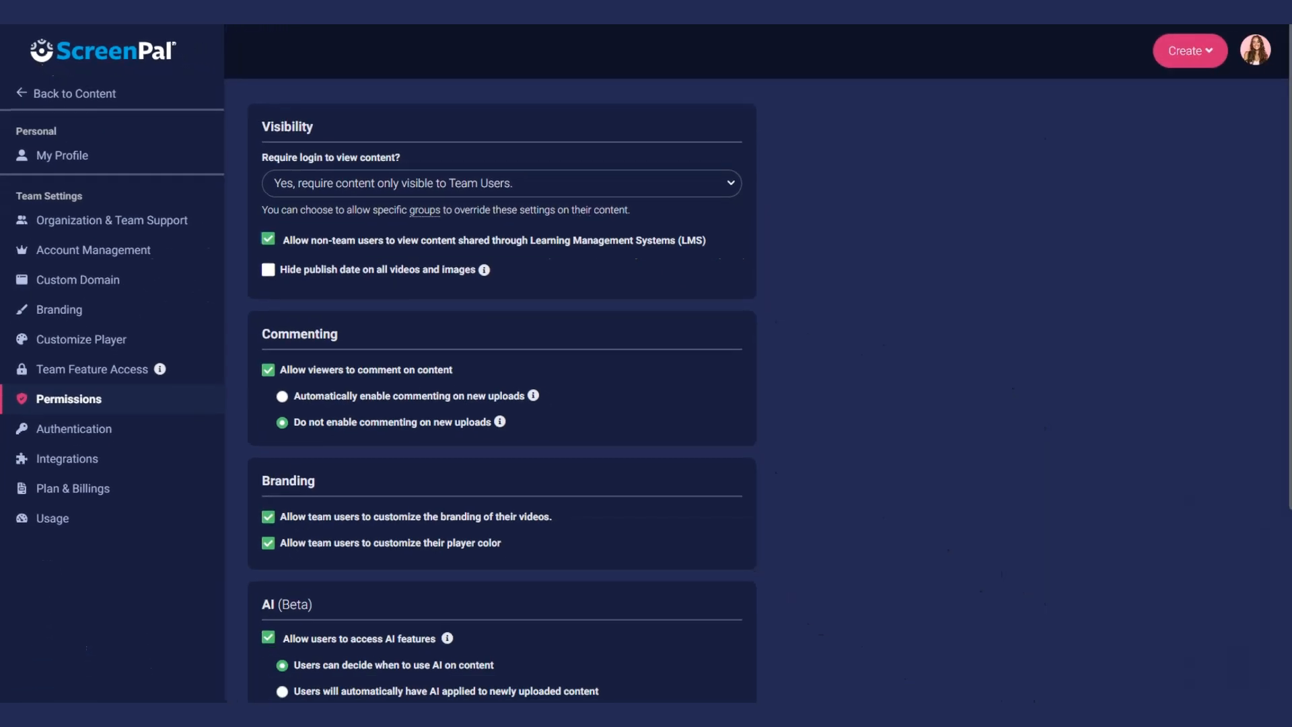